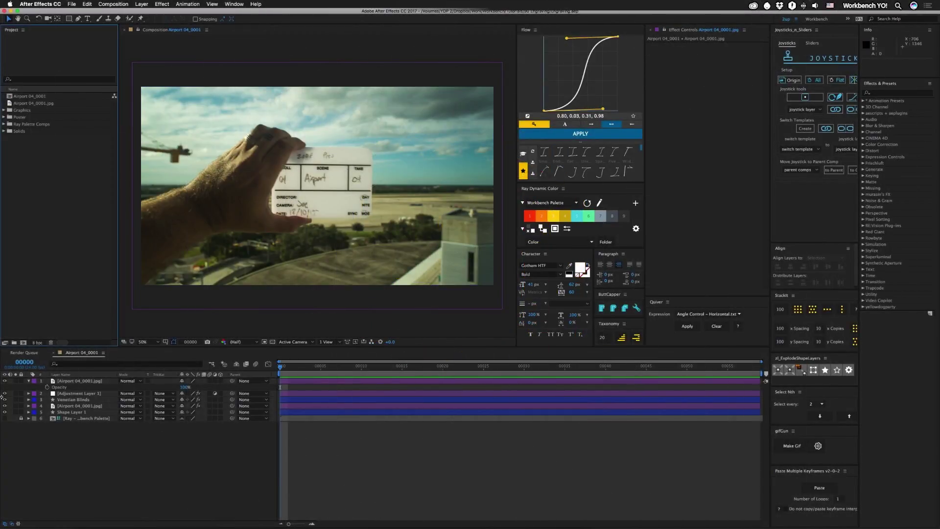
Step: Hide the photo, adjustment, Venetian Blinds and footage layers to reveal the white shape layer
click(4, 381)
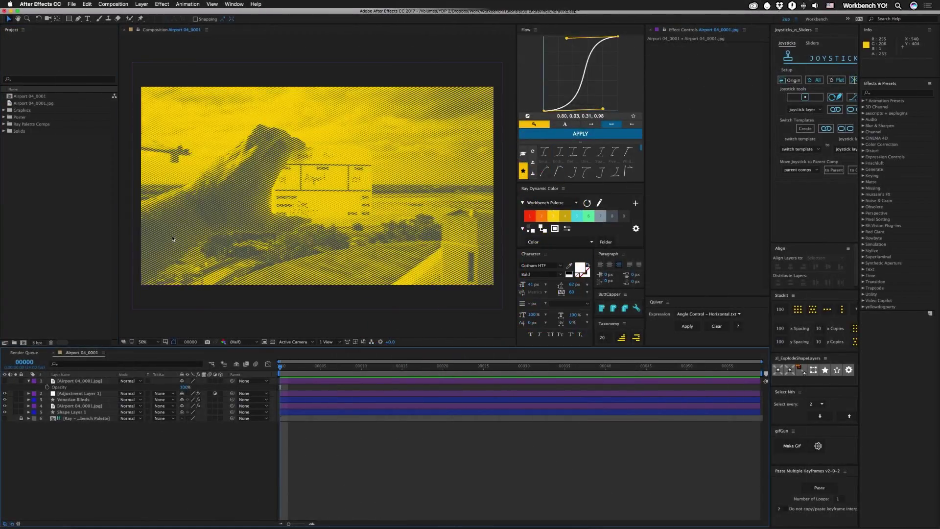
click(59, 405)
click(73, 393)
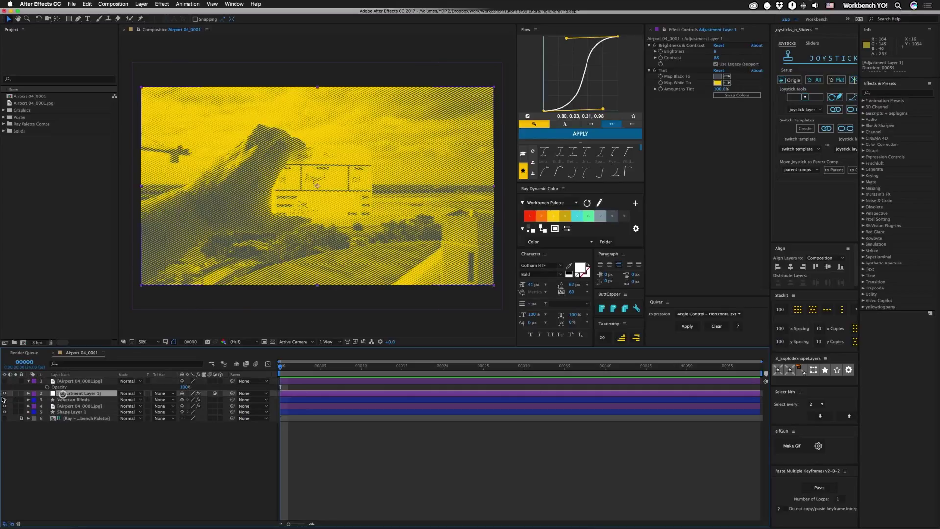
click(5, 393)
click(5, 400)
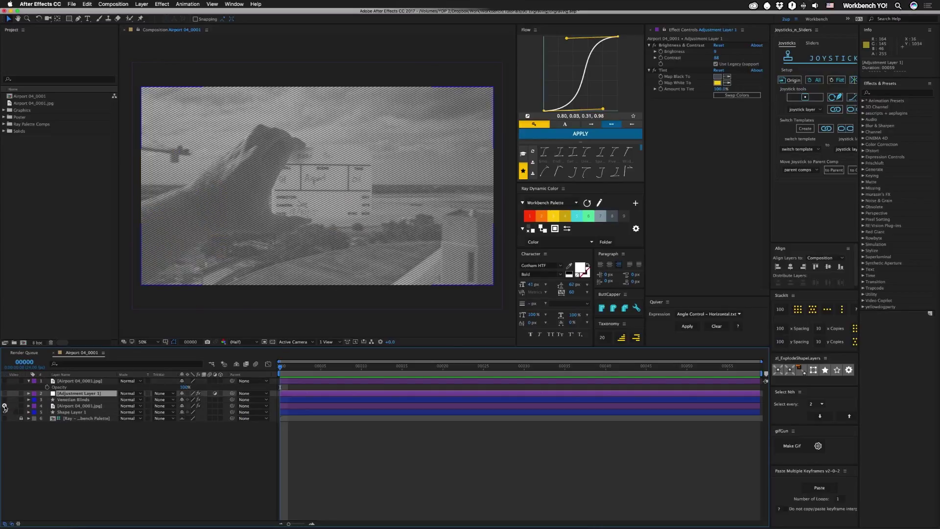
click(5, 406)
Step: Rename the white shape layer to BG
click(71, 414)
text(BG)
key(Return)
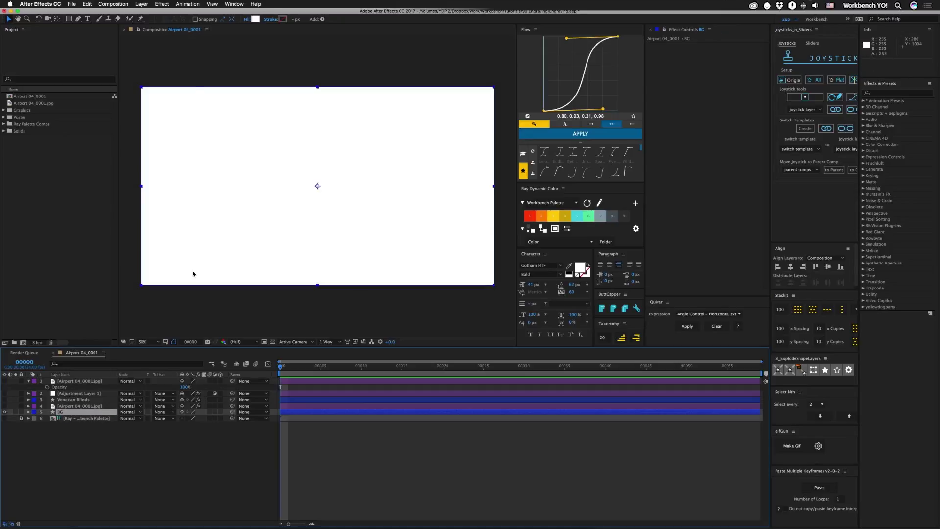
Step: Show the airport footage layer again and reveal its 50% Opacity
click(5, 406)
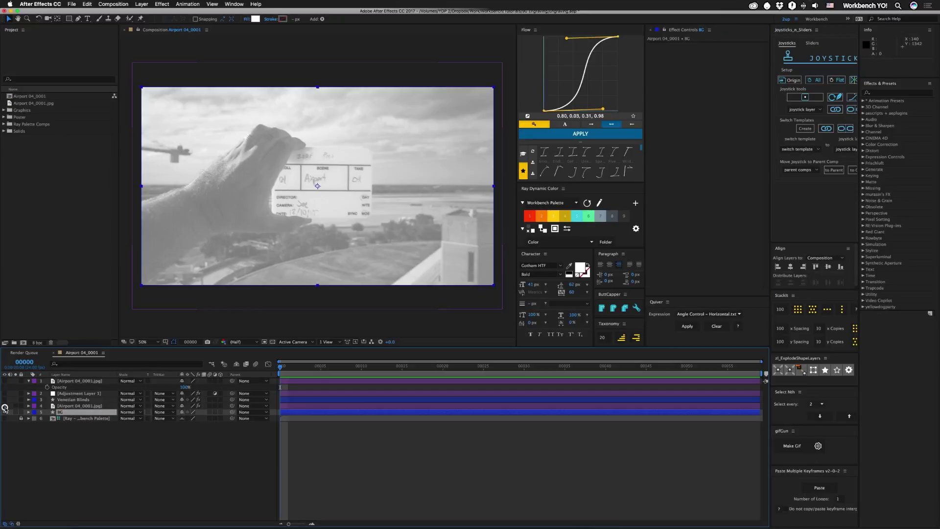
click(80, 406)
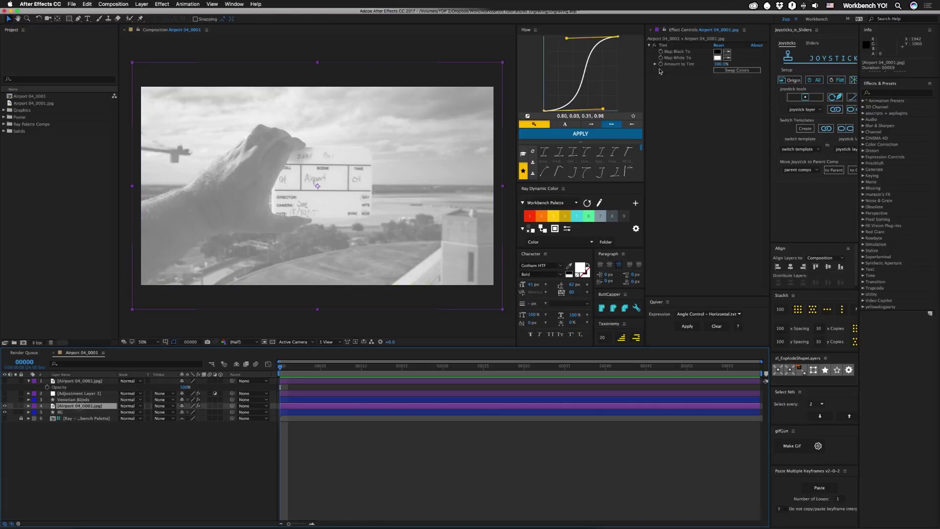
key(t)
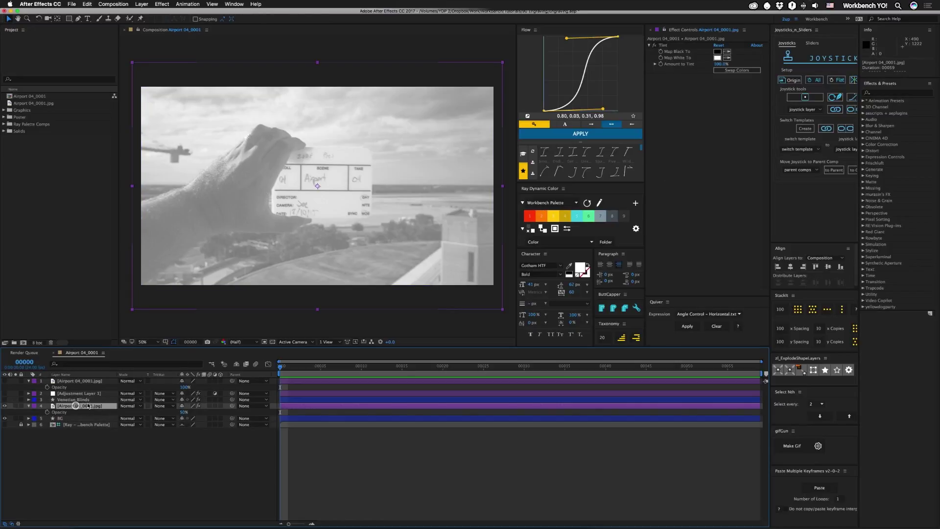
Step: Show the Venetian Blinds lines over the photo, compare its Gaussian Blur, and reveal its opacity
click(73, 399)
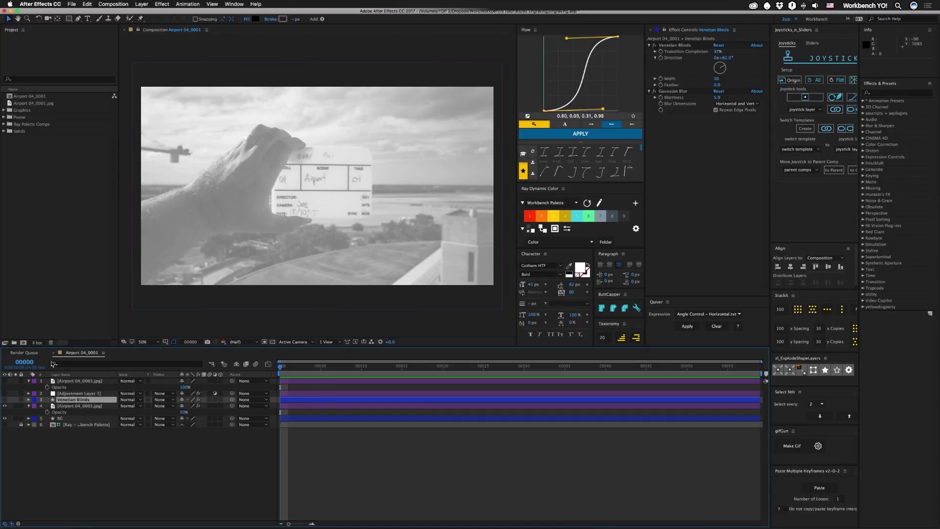
click(5, 400)
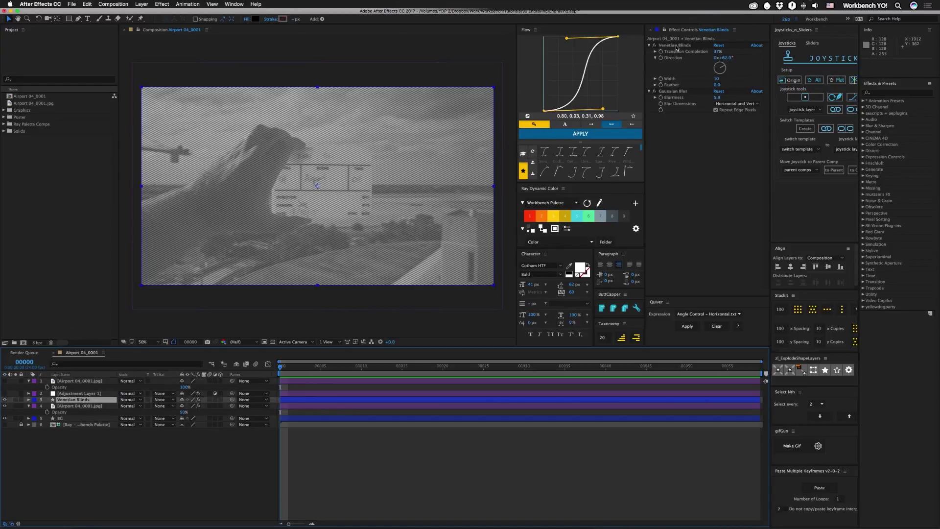
click(655, 91)
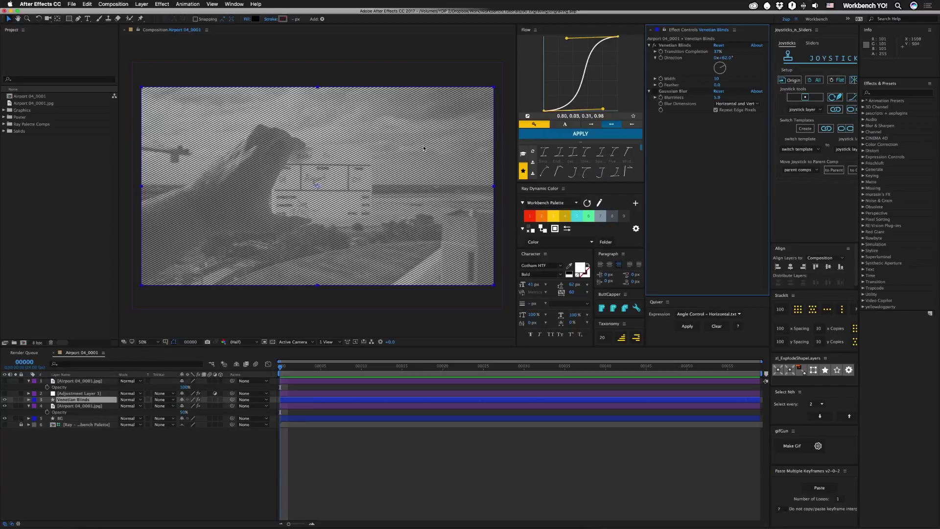
key(t)
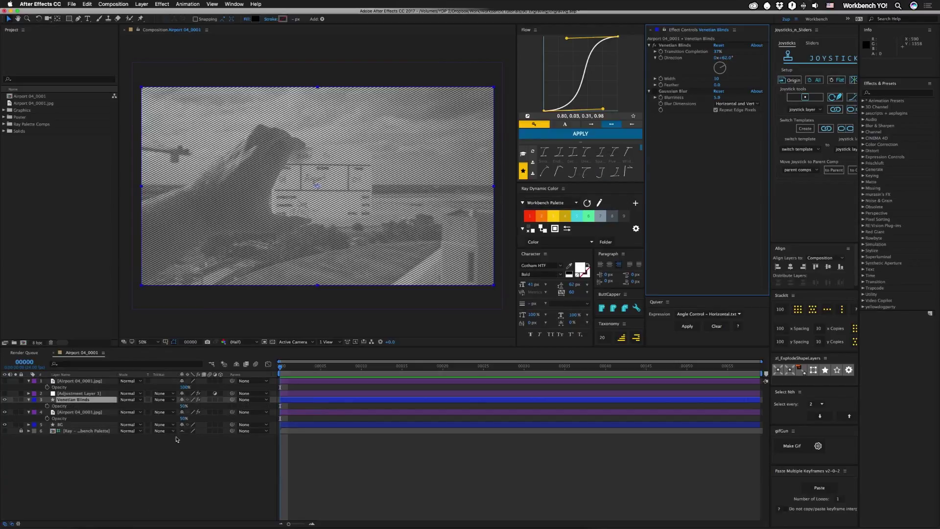
click(182, 406)
click(669, 92)
click(83, 400)
click(81, 412)
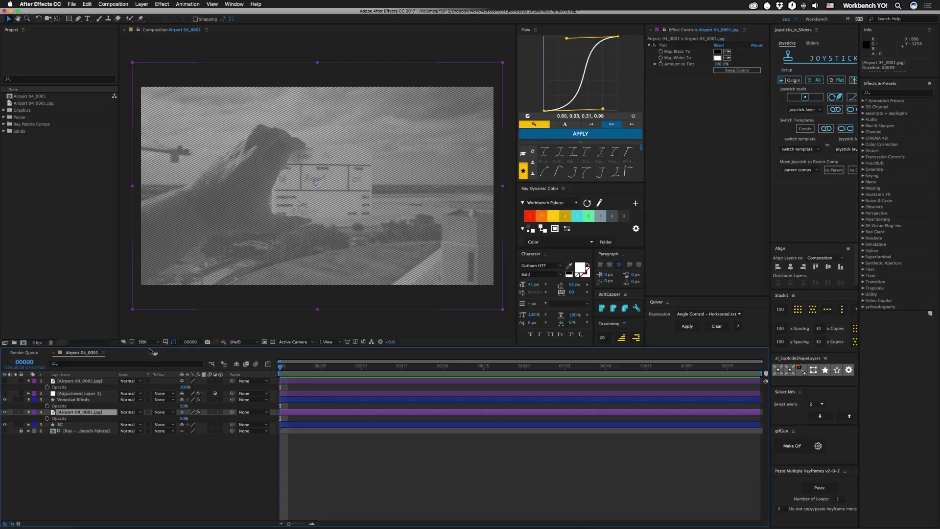
Step: Show the yellow-tint adjustment layer again and view it with Tint disabled
click(5, 393)
click(89, 394)
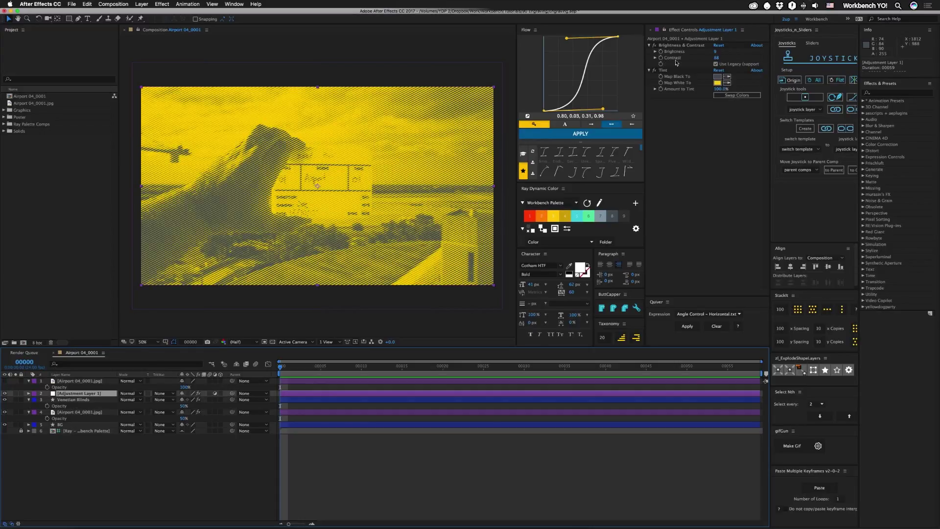
click(655, 70)
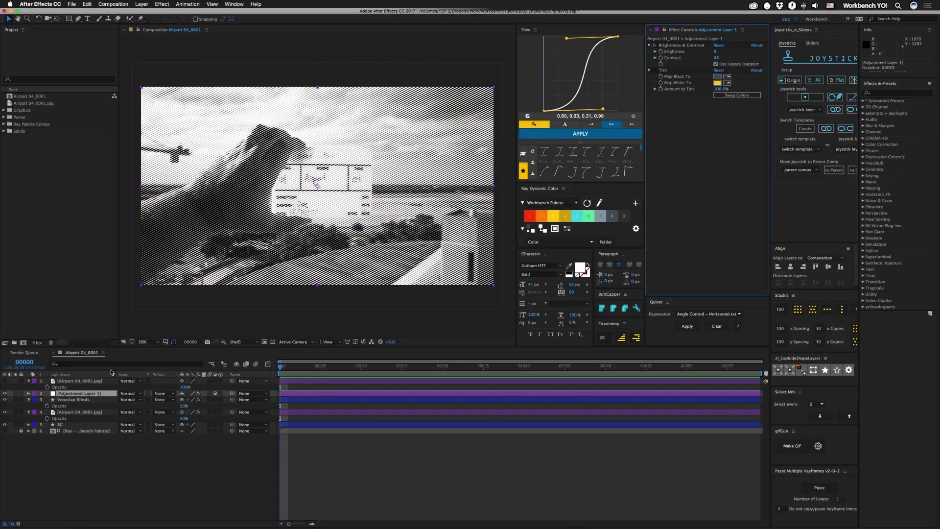
Step: Set the viewer magnification to Fit up to 100% and switch the Tint back on
click(152, 342)
click(154, 356)
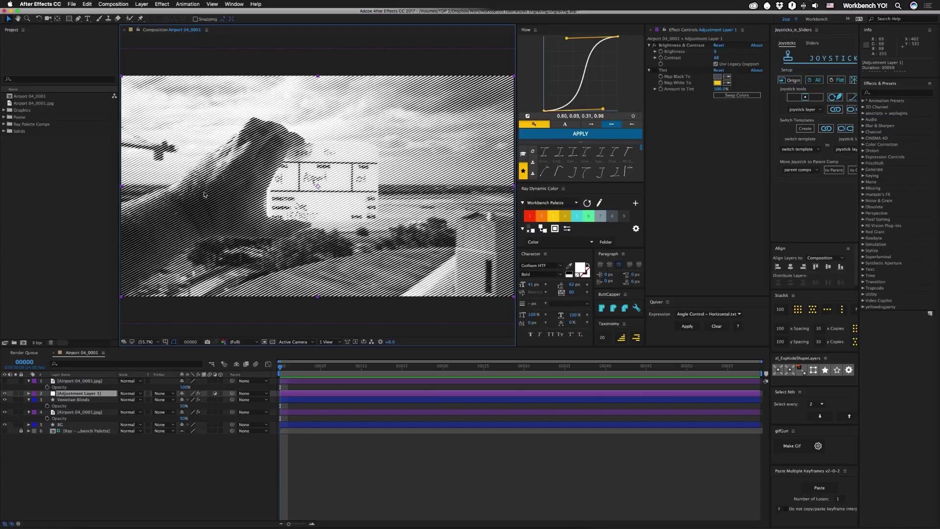
click(654, 70)
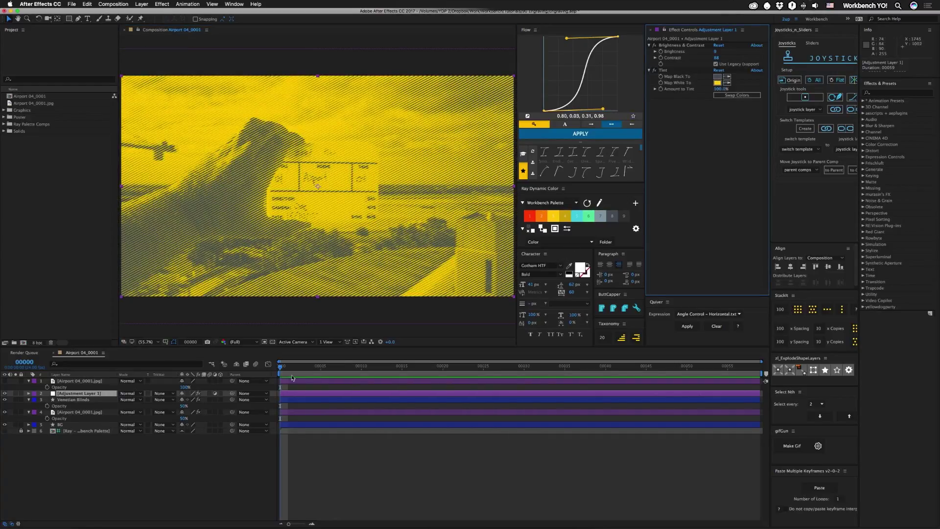
click(69, 413)
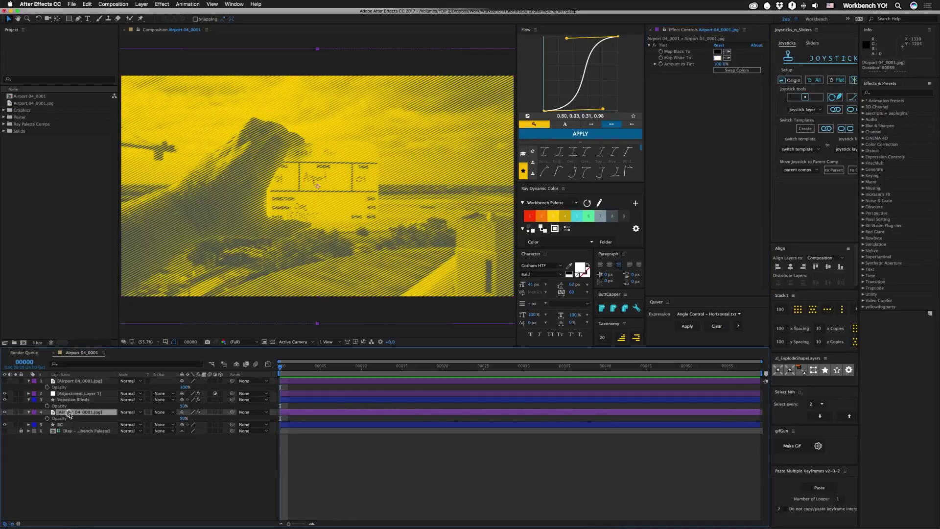
Step: Apply Gaussian Blur to the airport footage with Blurriness 5.4, then view at 100%
key(ctrl+space)
text(gaus)
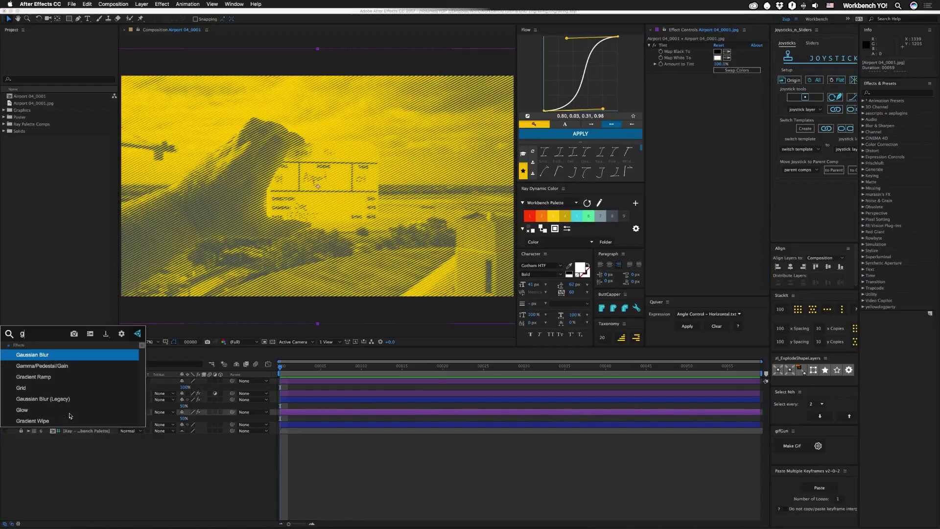
key(Return)
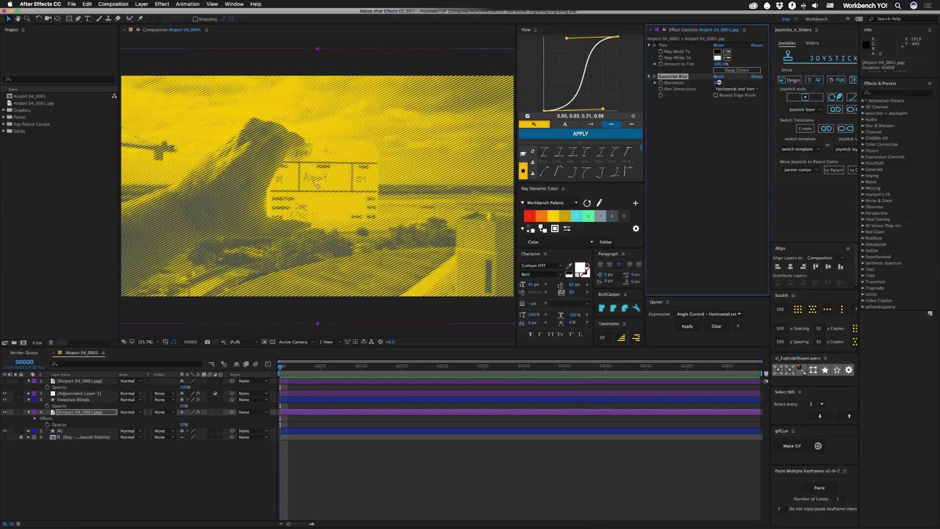
drag(726, 83, 737, 82)
click(654, 77)
key(slash)
click(78, 393)
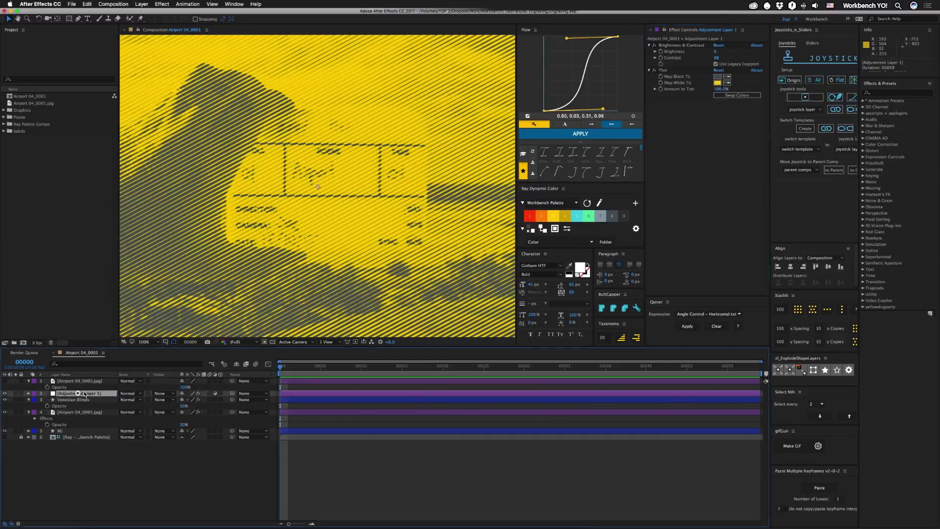
drag(715, 53, 729, 53)
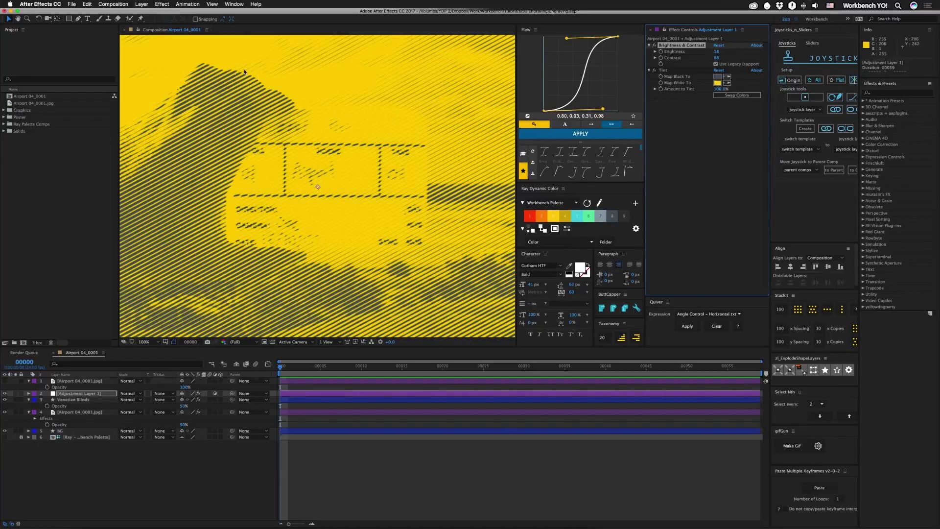
key(ctrl+z)
key(comma)
key(comma)
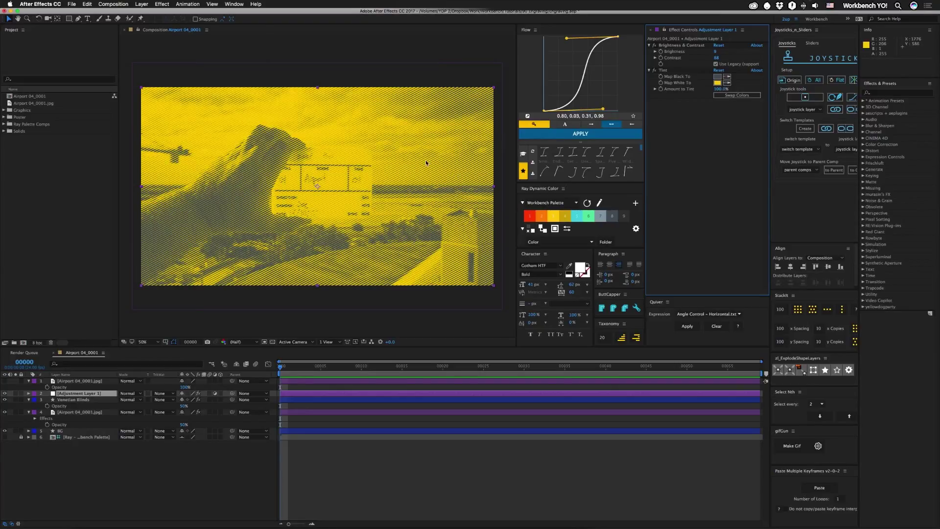
Step: Hide the Venetian Blinds and tint layers, then draw a diagonal Pen line across the photo
click(63, 400)
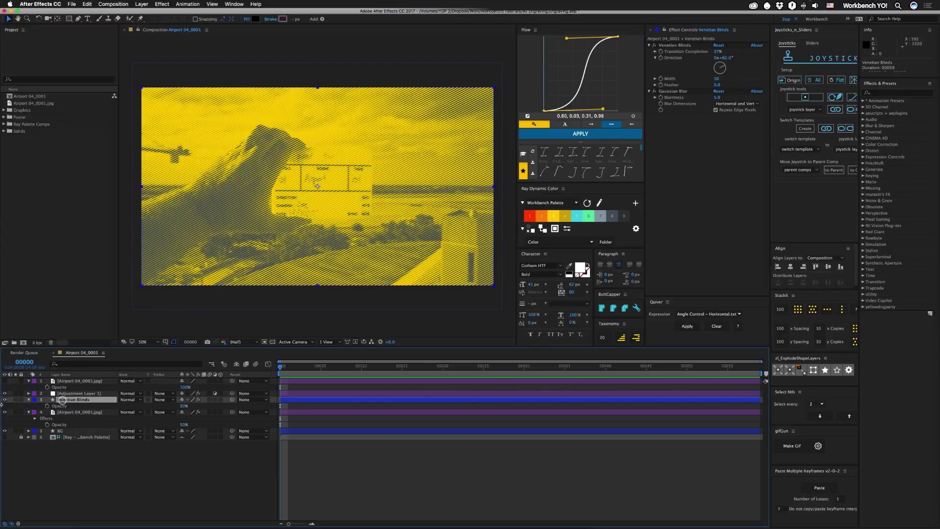
click(4, 399)
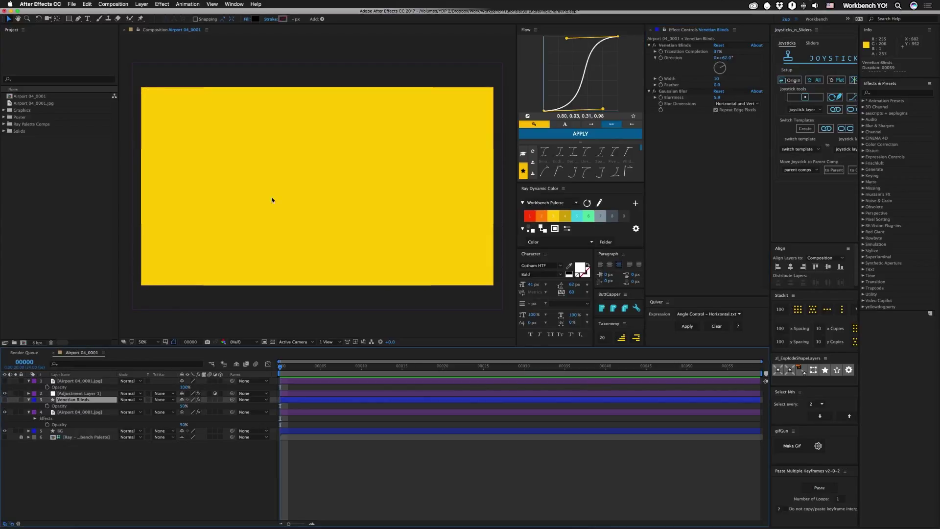
click(4, 394)
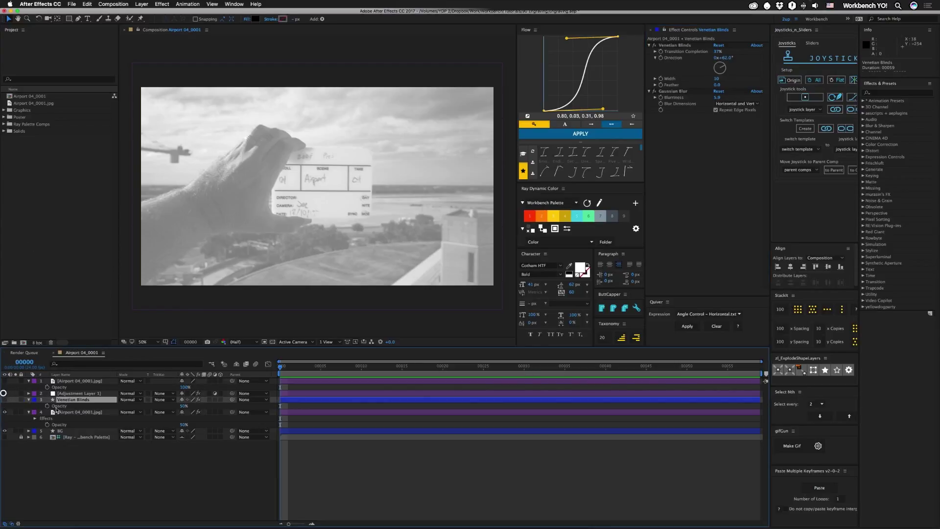
click(78, 19)
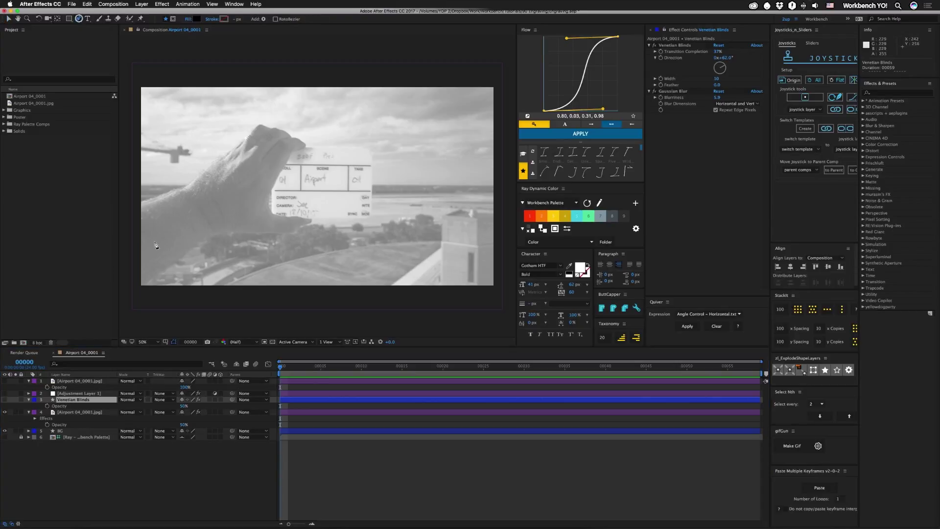
click(71, 480)
click(136, 287)
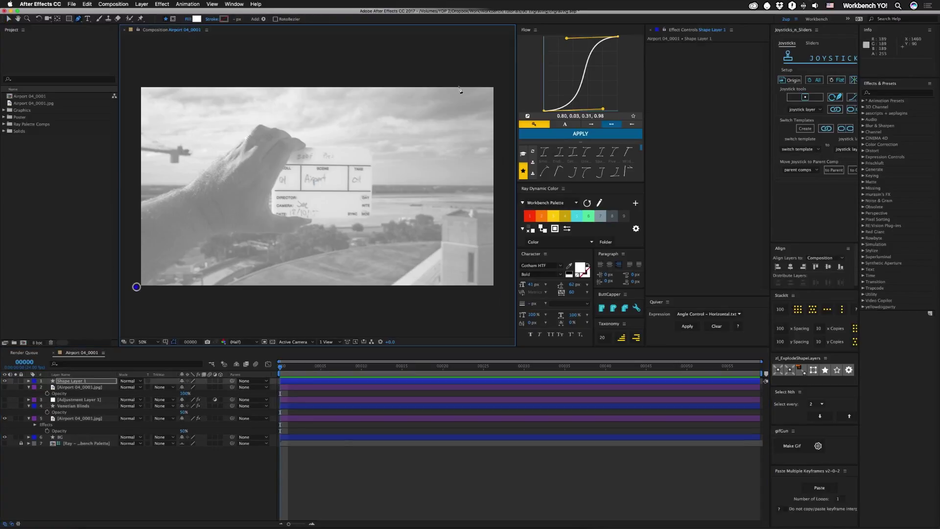
click(500, 80)
Step: Rename the new shape layer to Lines
key(Return)
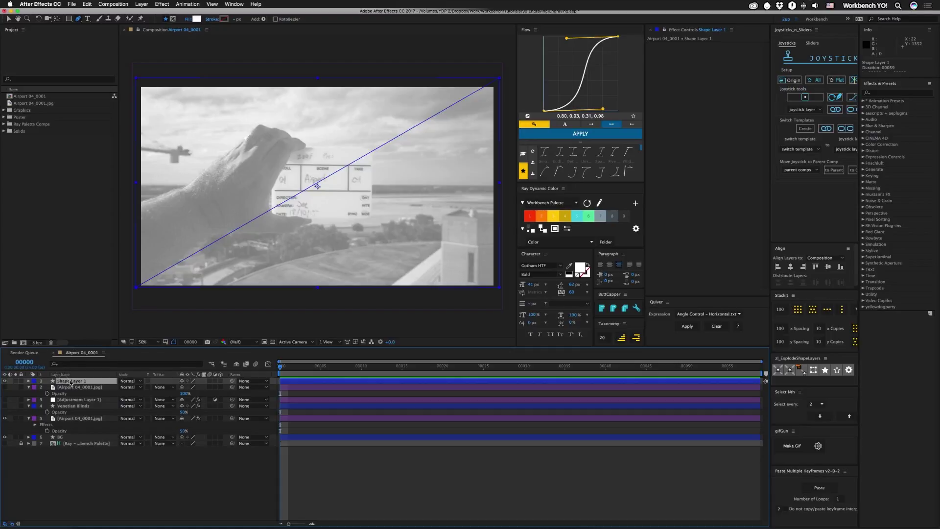
text(Lines)
key(Return)
Step: Add a Zig Zag to Lines and give it a thin 3 px stroke with no fill
click(28, 380)
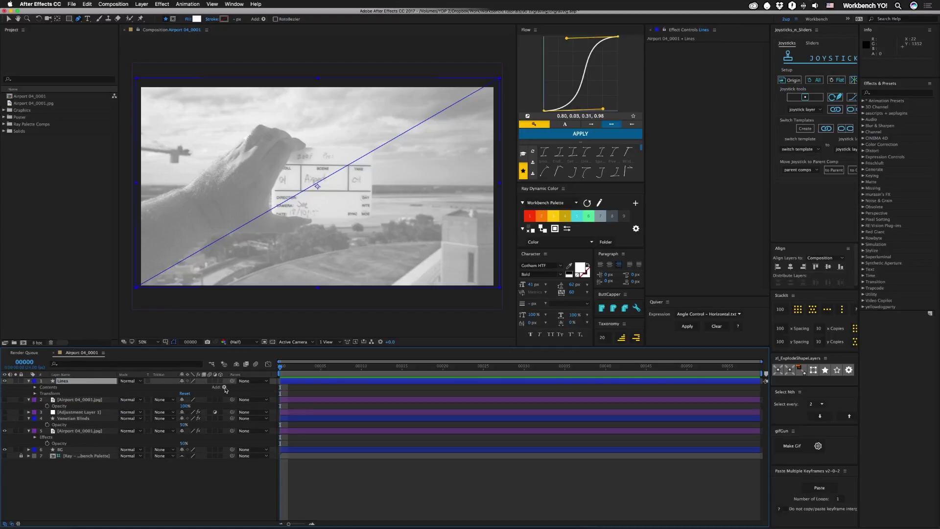
click(224, 387)
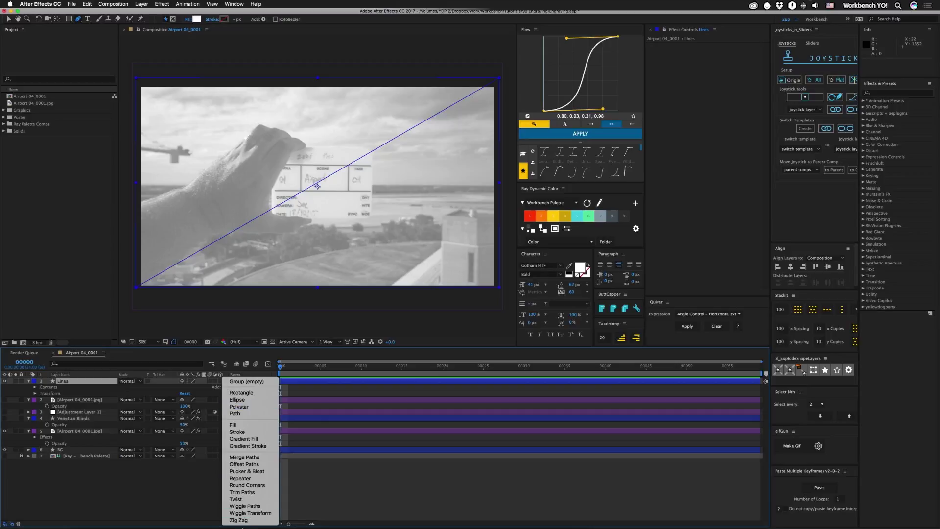
click(242, 520)
click(41, 394)
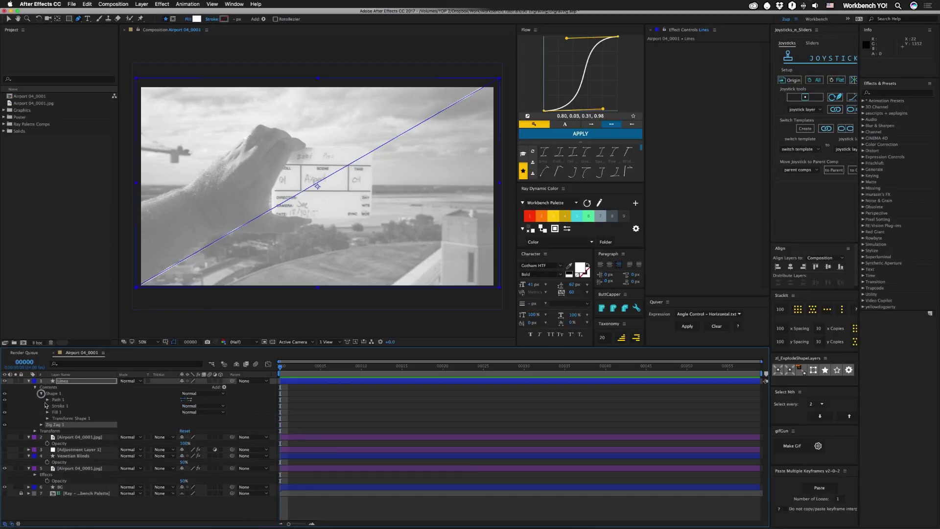
drag(5, 412, 5, 406)
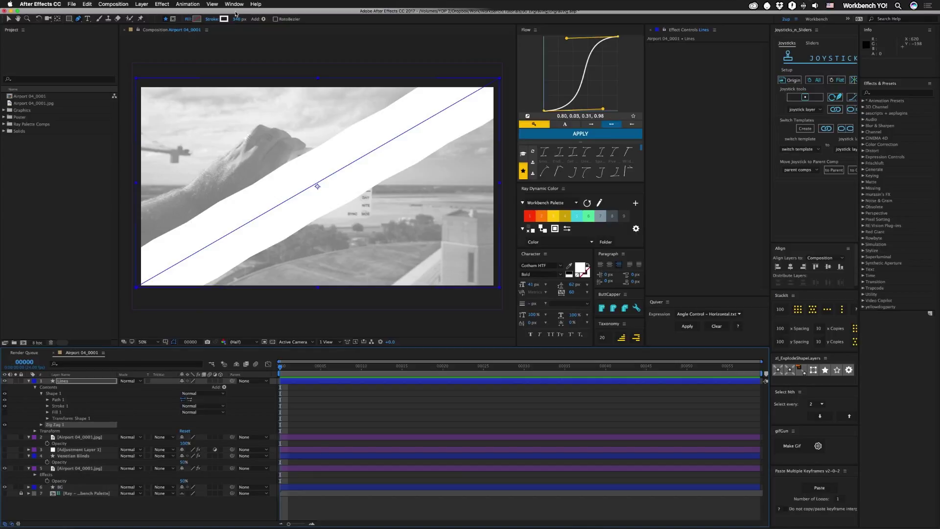
drag(239, 18, 136, 47)
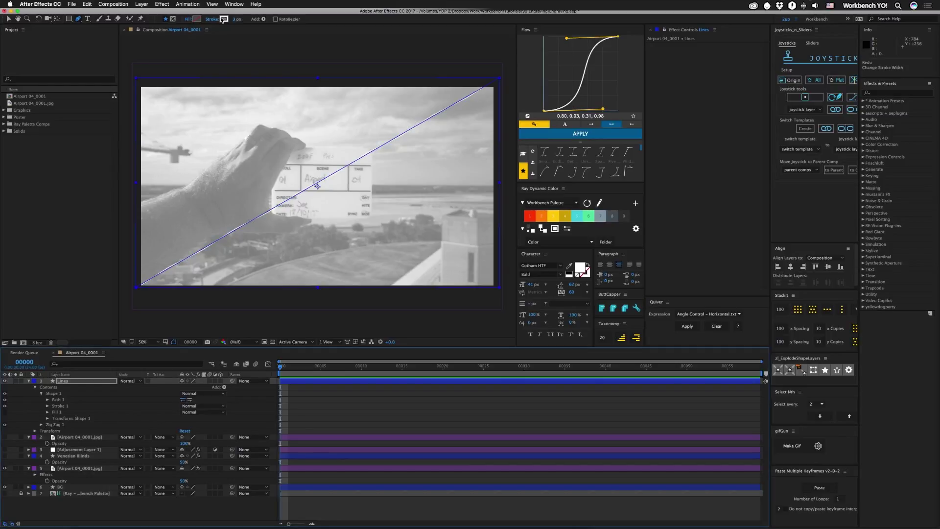
click(223, 19)
click(561, 310)
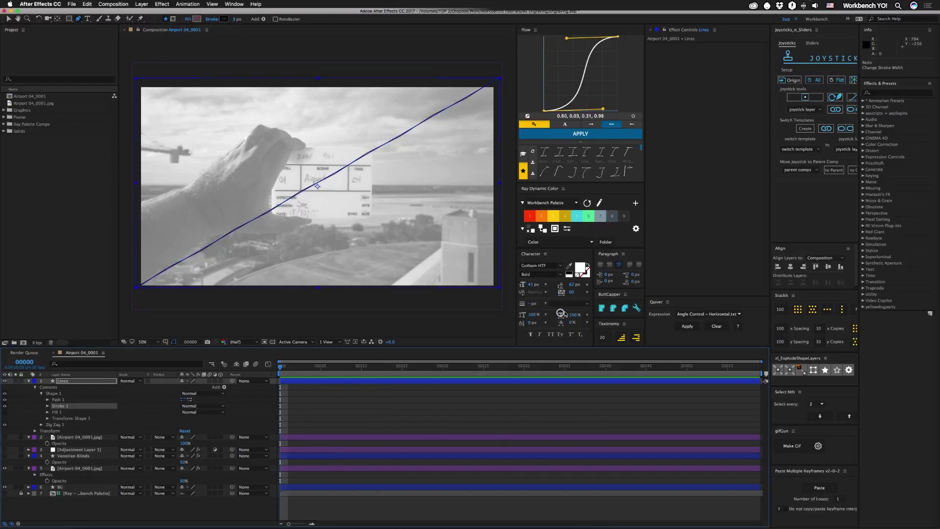
Step: Set the Zig Zag Size to 17 with Smooth points
click(43, 425)
mouse_move(183, 431)
mouse_down()
mouse_move(186, 439)
mouse_move(180, 432)
mouse_up()
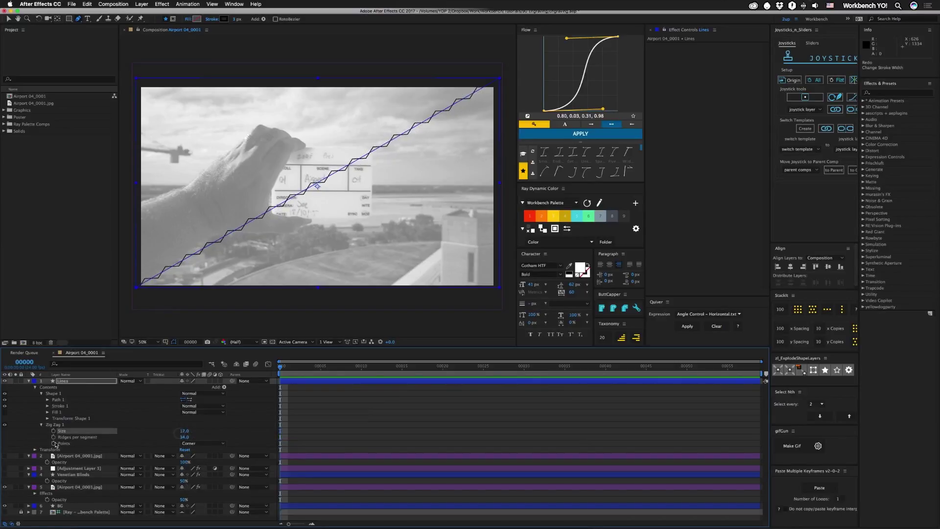
click(191, 443)
click(198, 457)
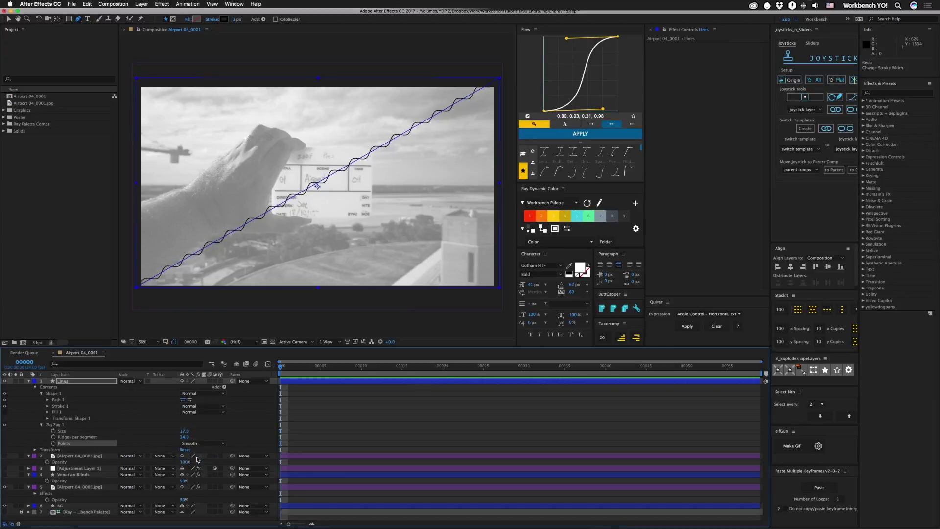
Step: Add a Repeater to the wavy line with 71 copies
click(226, 389)
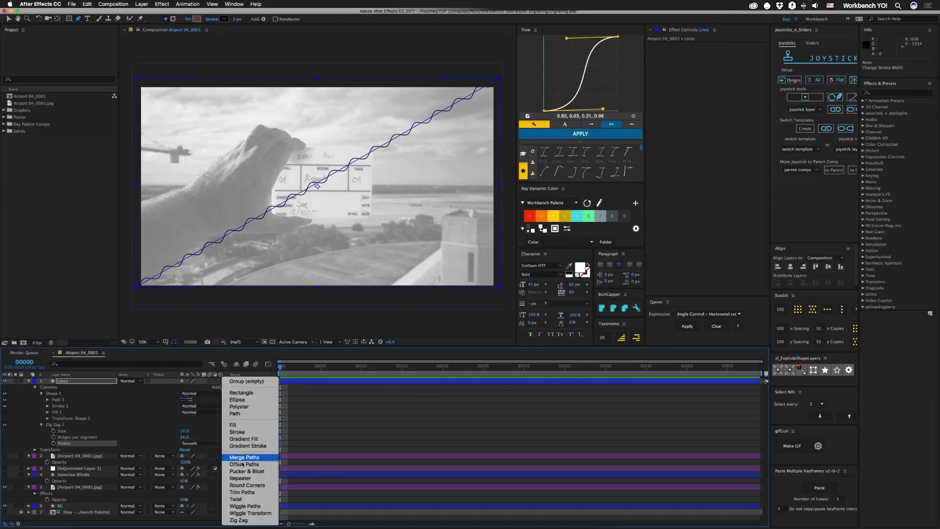
click(237, 475)
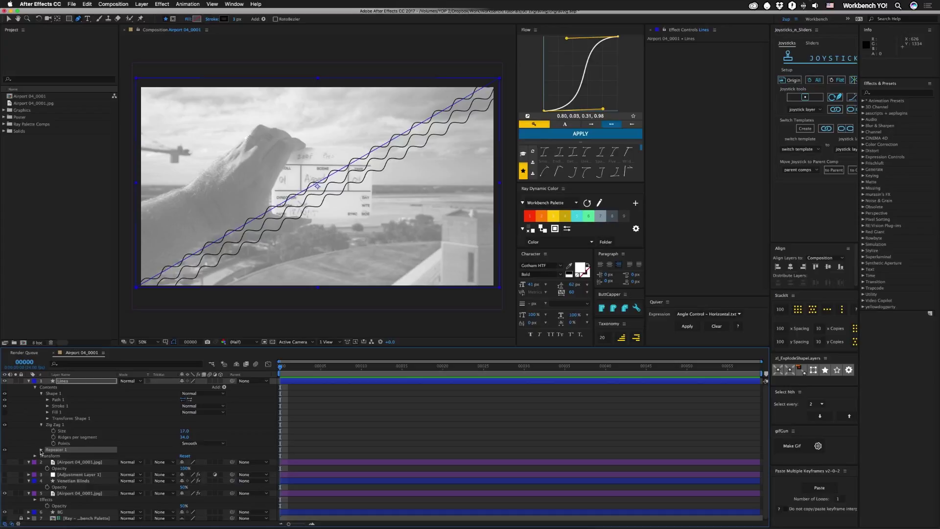
click(40, 449)
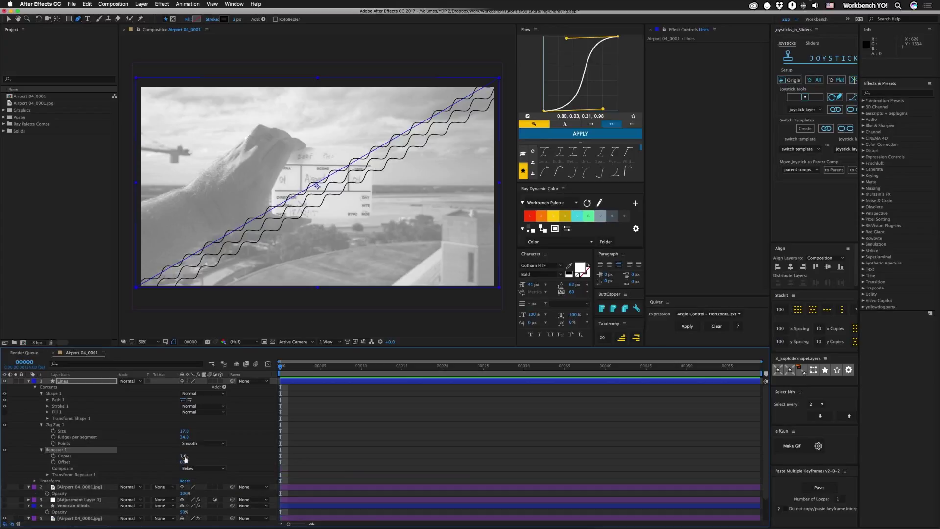
mouse_move(184, 455)
mouse_down()
mouse_move(210, 456)
mouse_move(180, 463)
mouse_up()
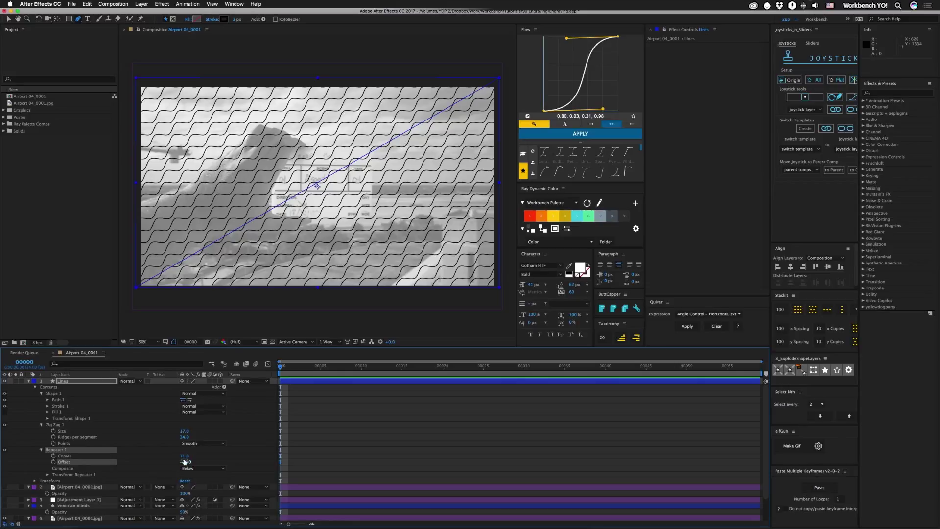
Step: Set the Repeater transform to Offset -20 and Position about 123, -40
click(48, 475)
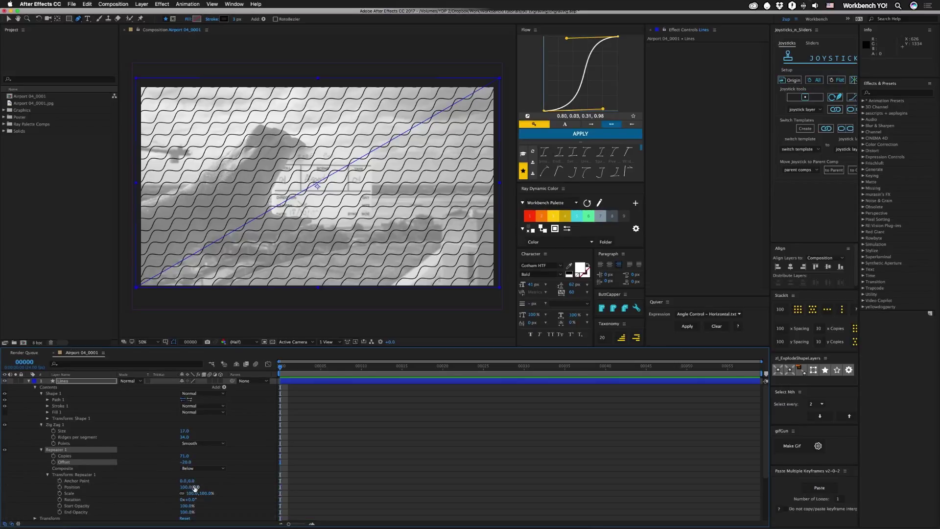
mouse_move(194, 487)
mouse_down()
mouse_move(180, 486)
mouse_move(195, 486)
mouse_up()
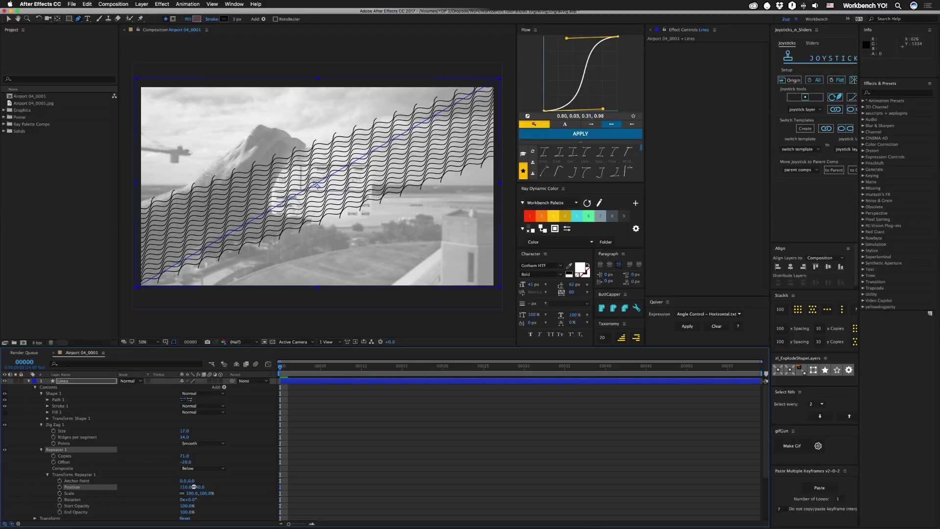
drag(194, 487, 195, 487)
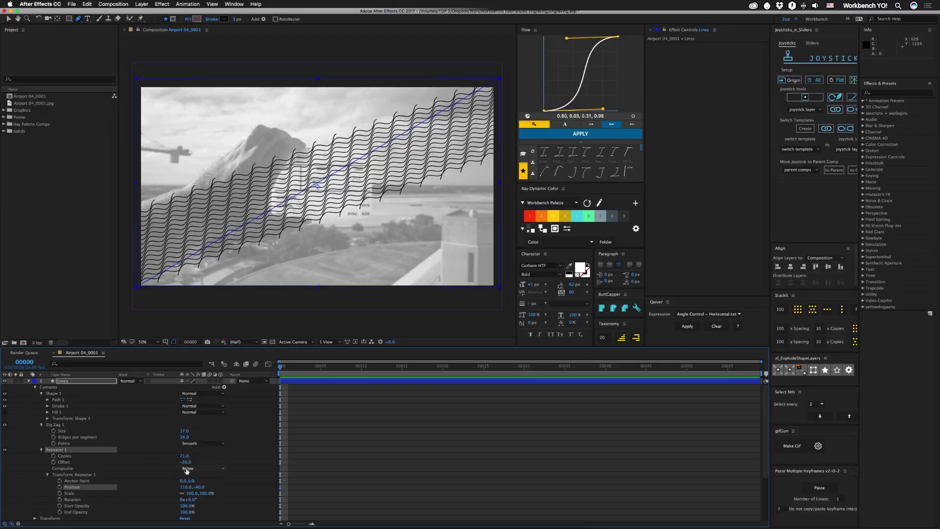
drag(186, 487, 189, 487)
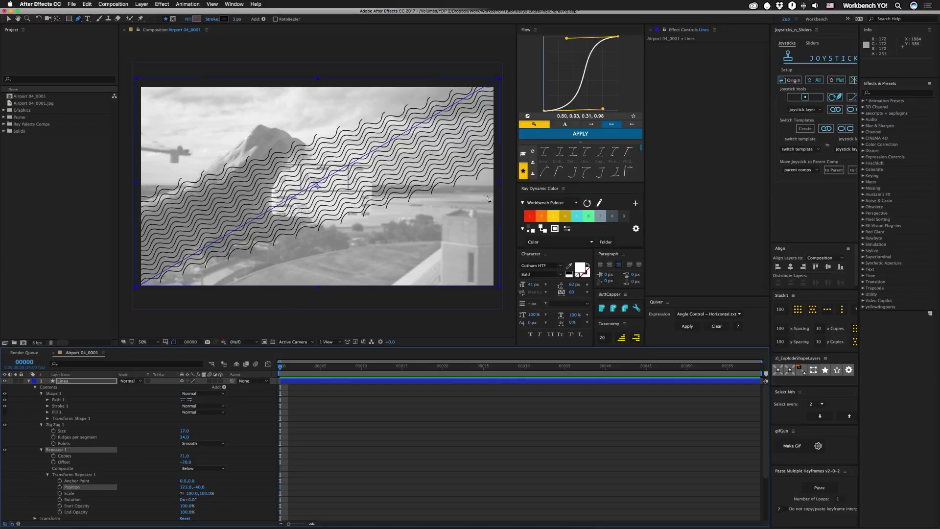
key(comma)
key(comma)
key(comma)
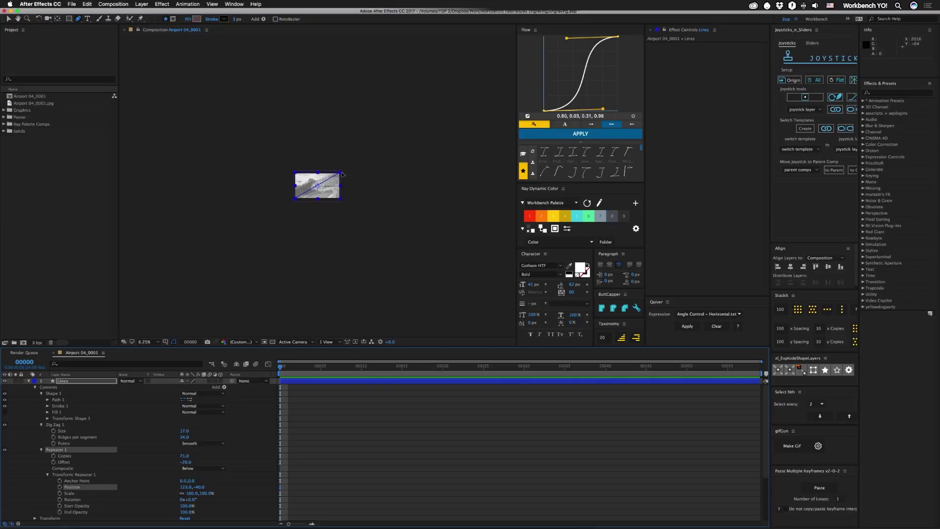
Step: Drag both ends of the Lines path far beyond the frame edges
drag(341, 173, 416, 130)
drag(295, 197, 238, 225)
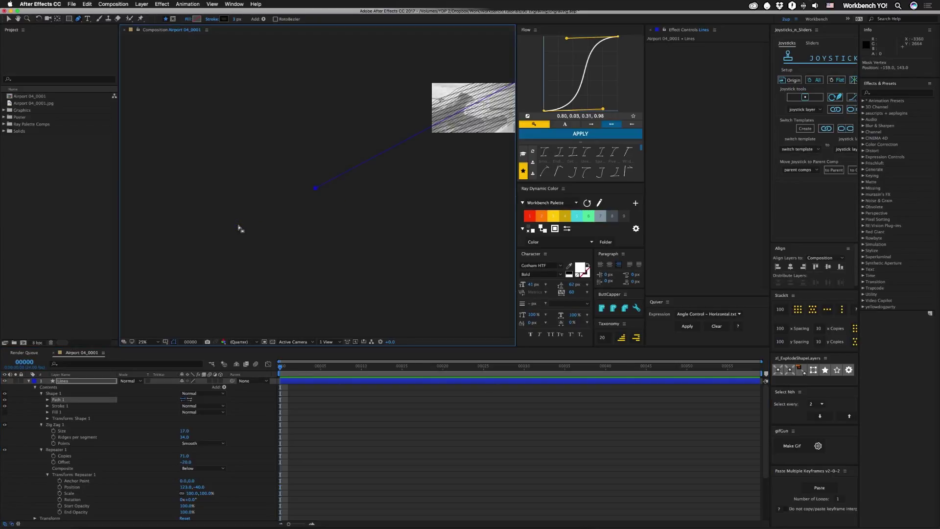
key(period)
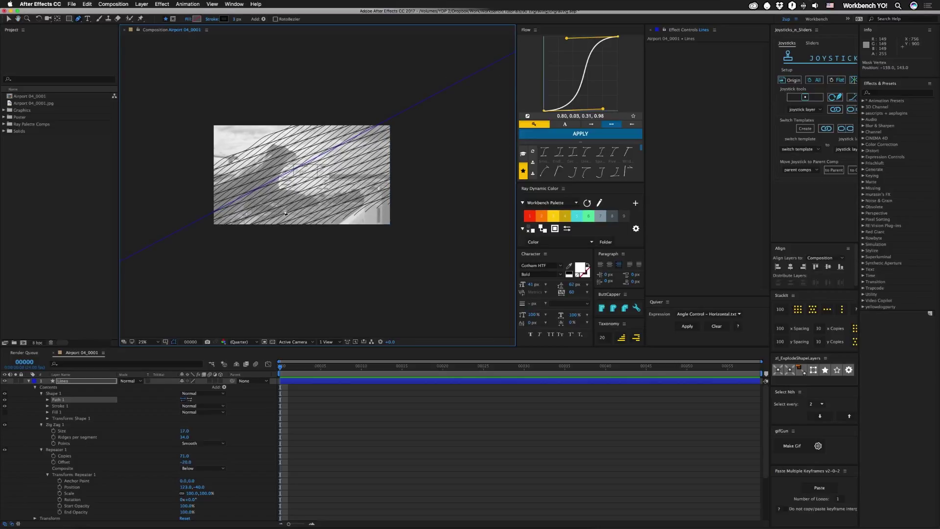
scroll(108, 482, down, 3)
Step: Scrub the Zig Zag size to 11 and Repeater copies and position step toward 125 copies
scroll(108, 481, down, 3)
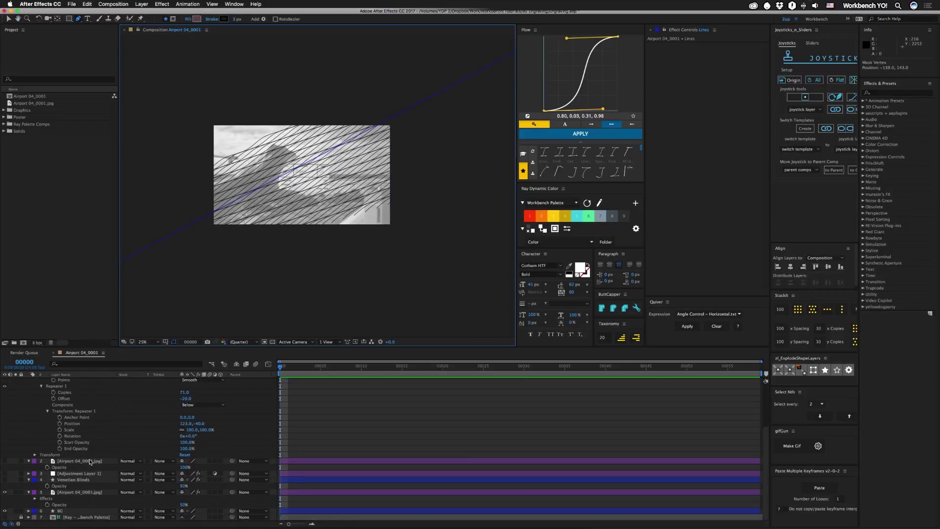
scroll(92, 450, up, 3)
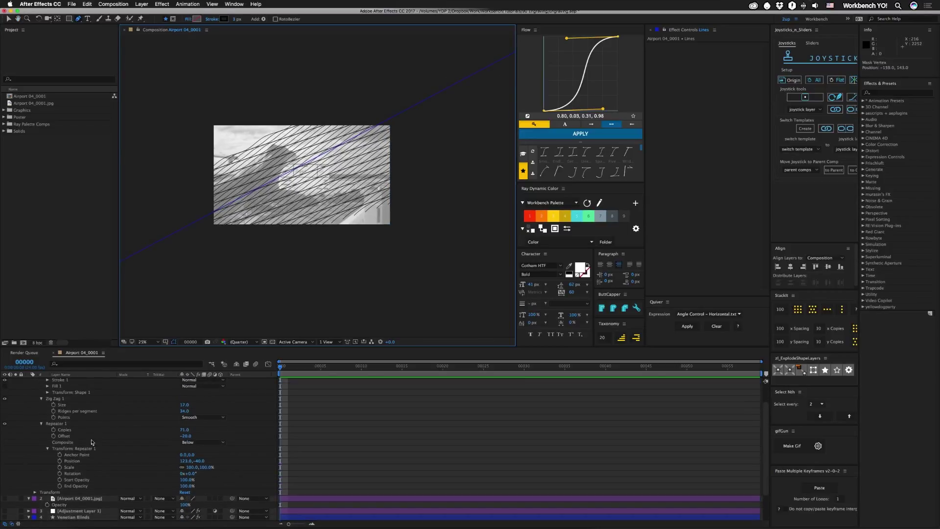
scroll(91, 442, up, 1)
drag(184, 423, 204, 422)
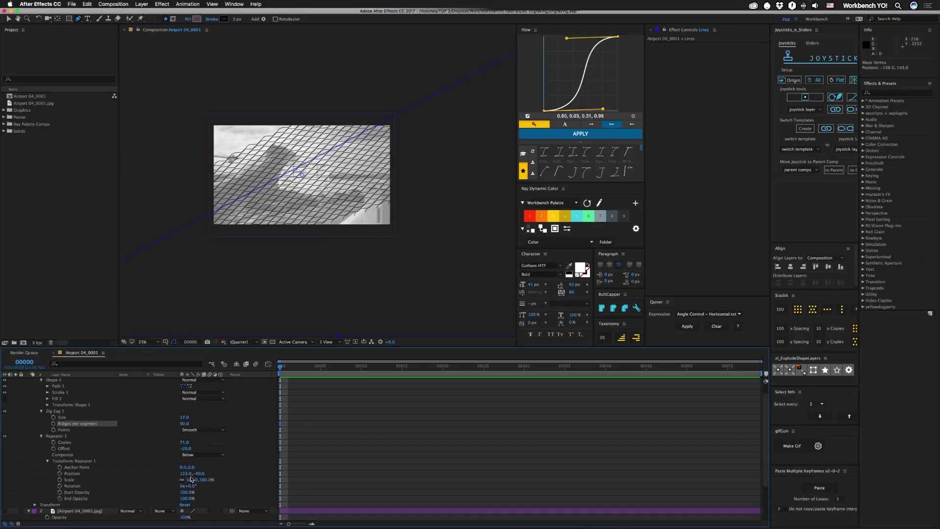
drag(186, 473, 182, 450)
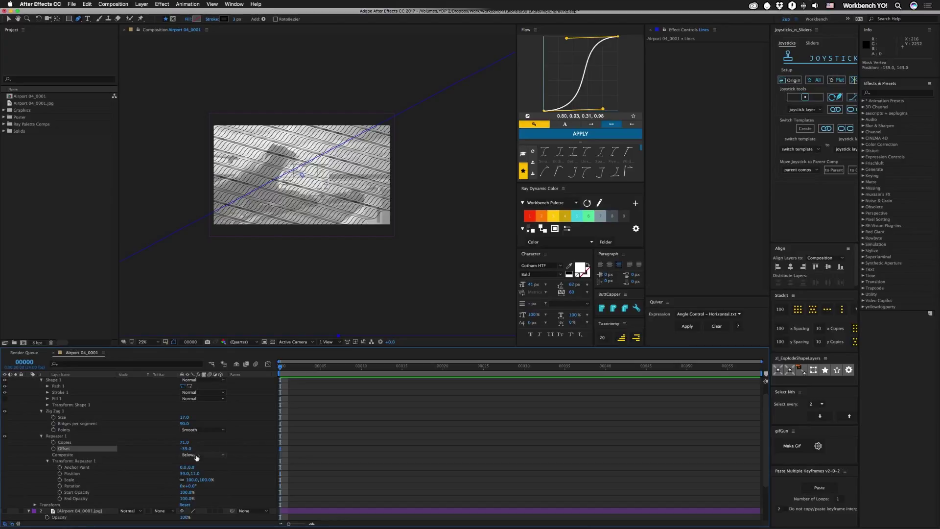
click(187, 442)
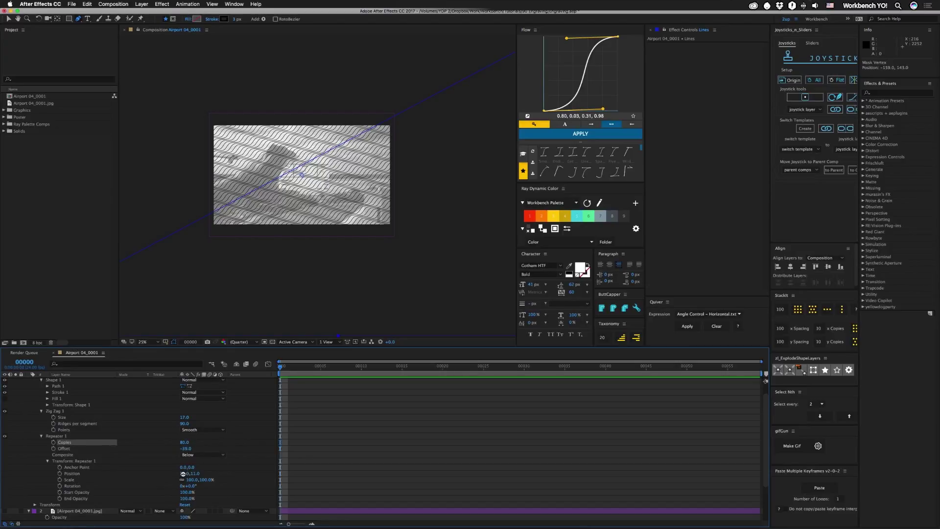
drag(185, 474, 176, 475)
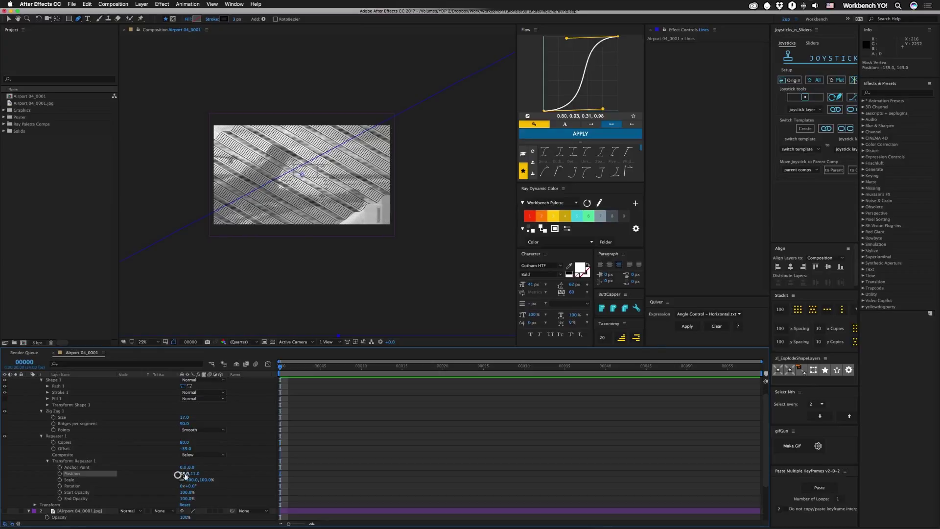
Step: Raise the Zig Zag ridges per segment to 100 and inspect the tighter line pattern
scroll(314, 224, up, 2)
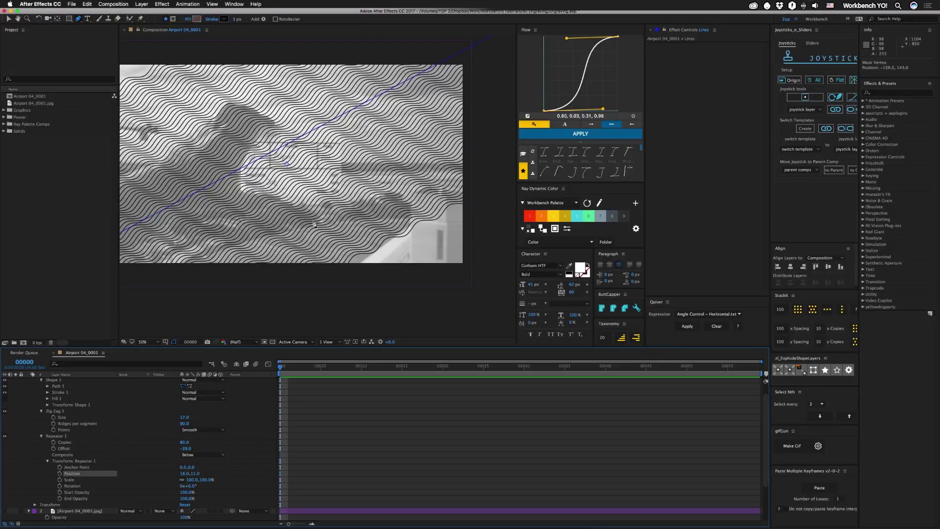
scroll(314, 224, down, 2)
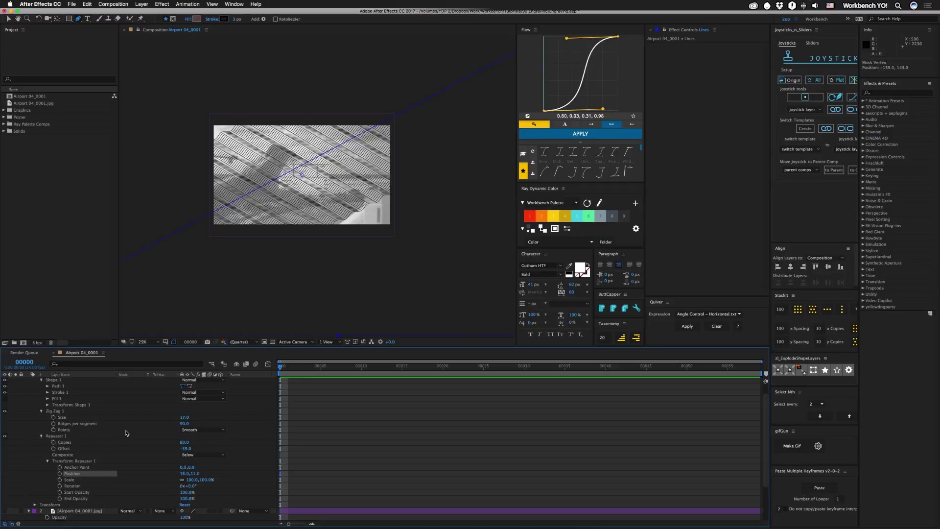
drag(184, 423, 186, 448)
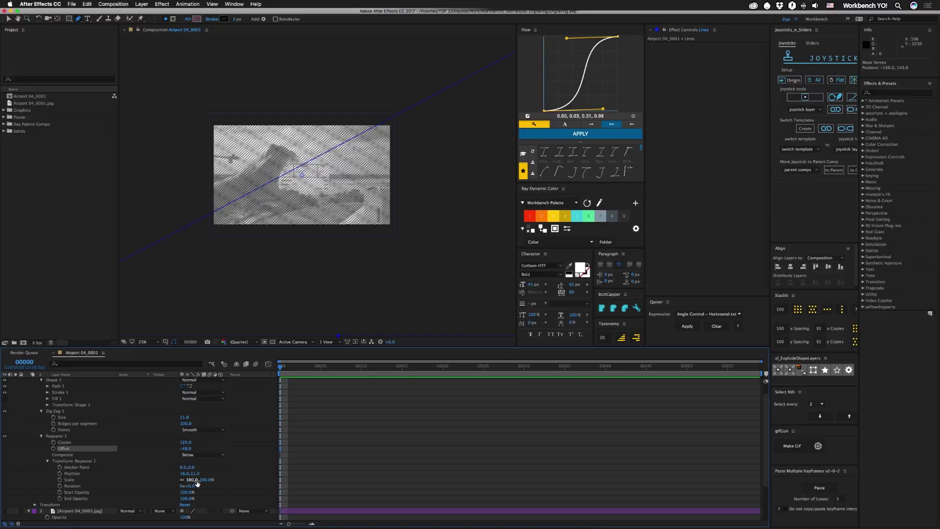
scroll(273, 269, up, 3)
drag(272, 268, 336, 269)
scroll(336, 269, down, 1)
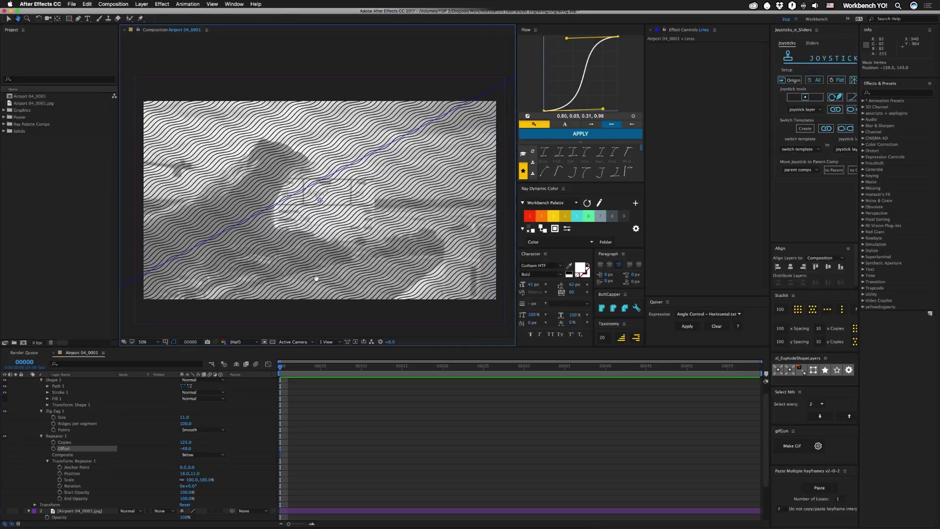
Step: Fit the viewer up to 100% and copy the Gaussian Blur from Venetian Blinds
click(156, 342)
click(166, 356)
scroll(101, 394, up, 1)
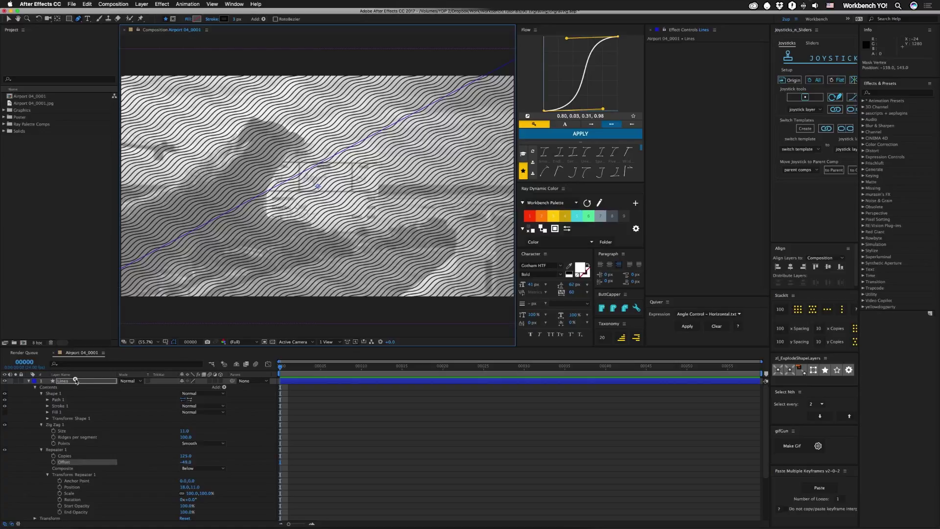
click(29, 380)
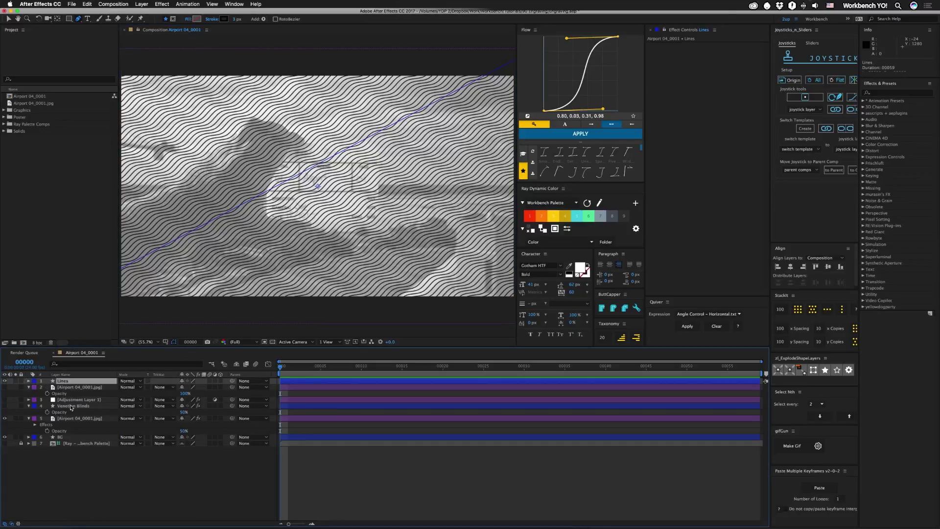
click(74, 405)
click(671, 91)
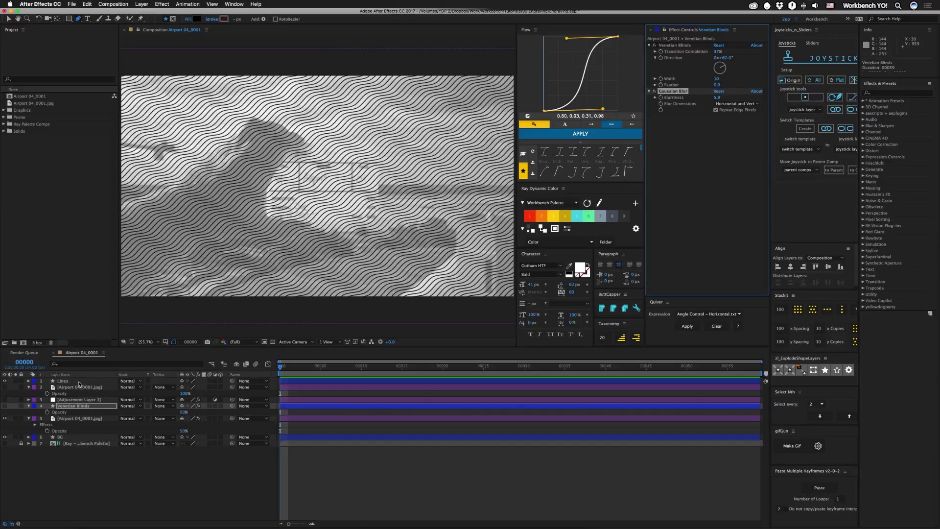
Step: Paste the Gaussian Blur onto Lines, set its opacity to 50%, and move it below Venetian Blinds
click(78, 383)
key(super+v)
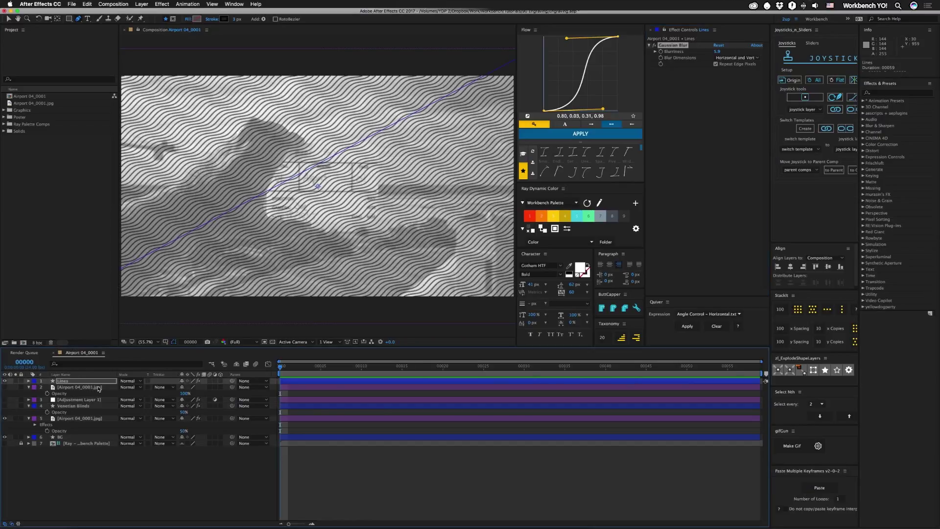
key(t)
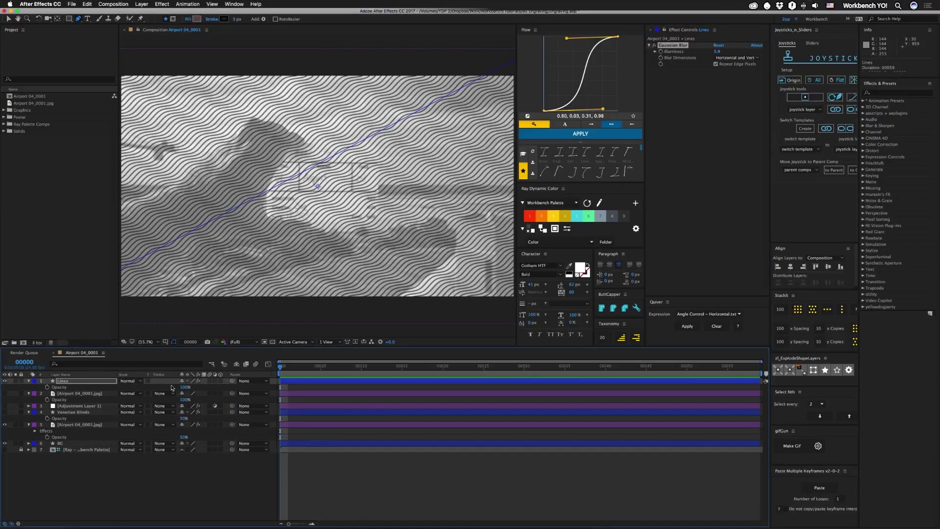
click(183, 387)
text(50)
key(Return)
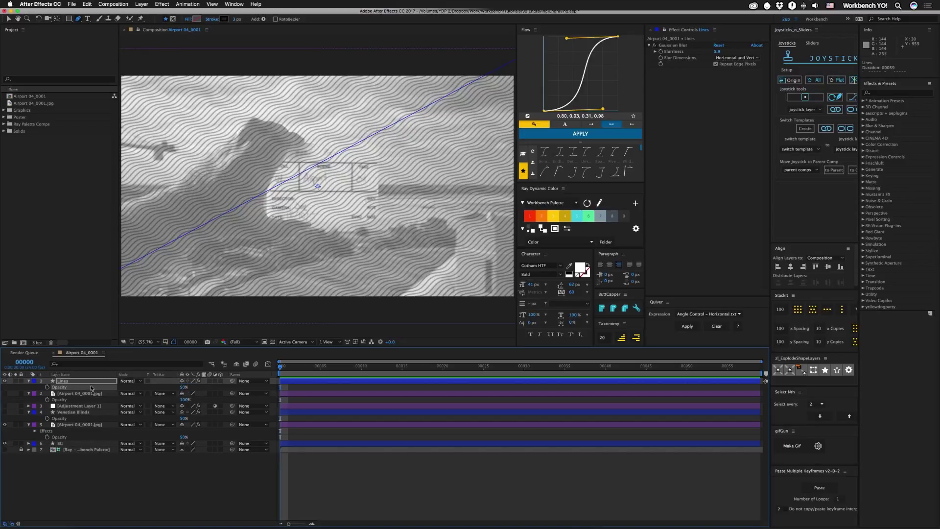
drag(70, 386, 70, 417)
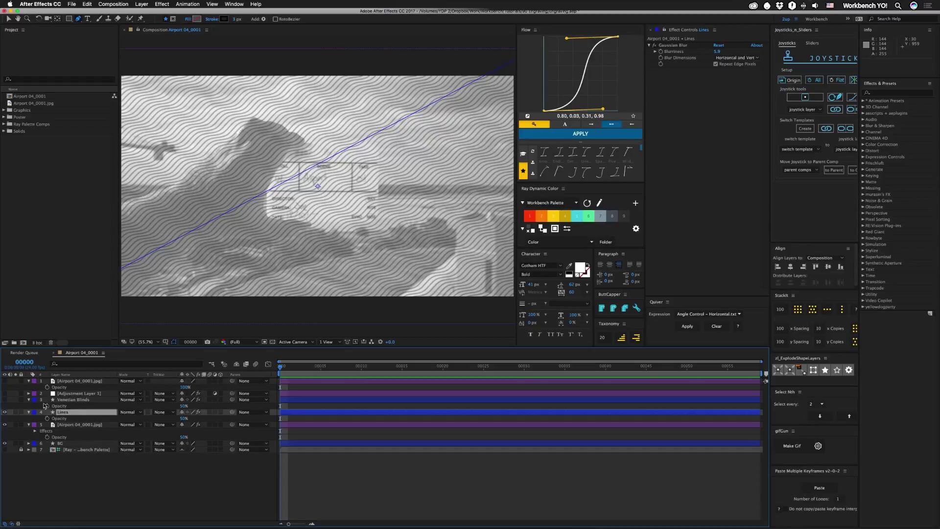
click(28, 400)
Step: Make Venetian Blinds visible and expand the Lines layer down to Repeater 1's transform settings
drag(5, 393, 4, 399)
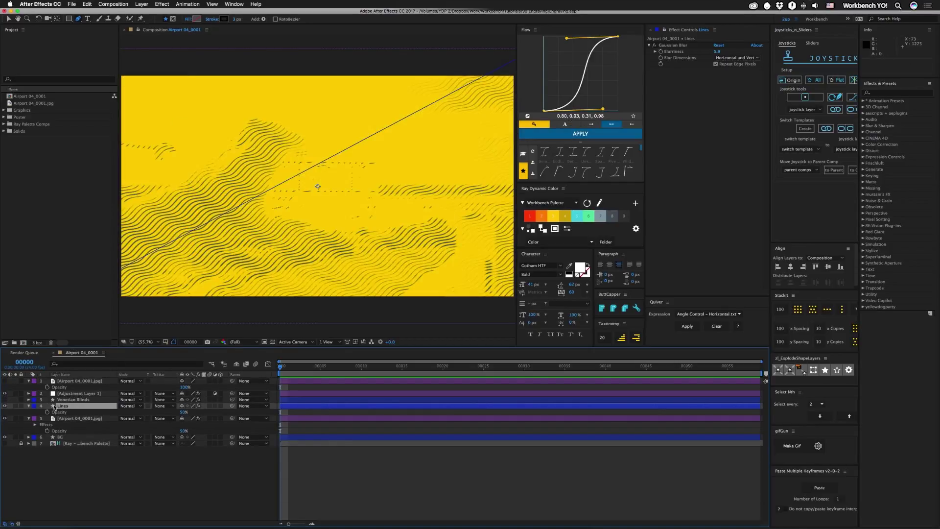
click(29, 406)
click(28, 406)
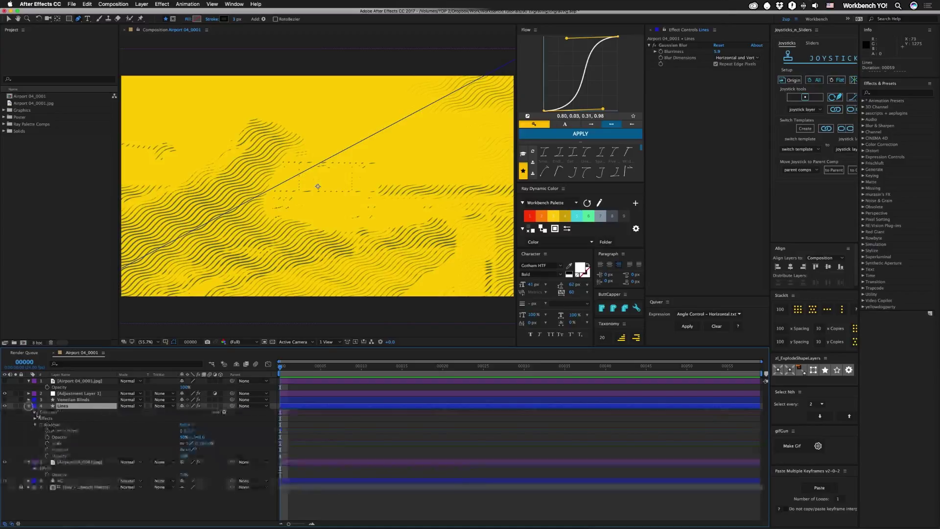
click(34, 468)
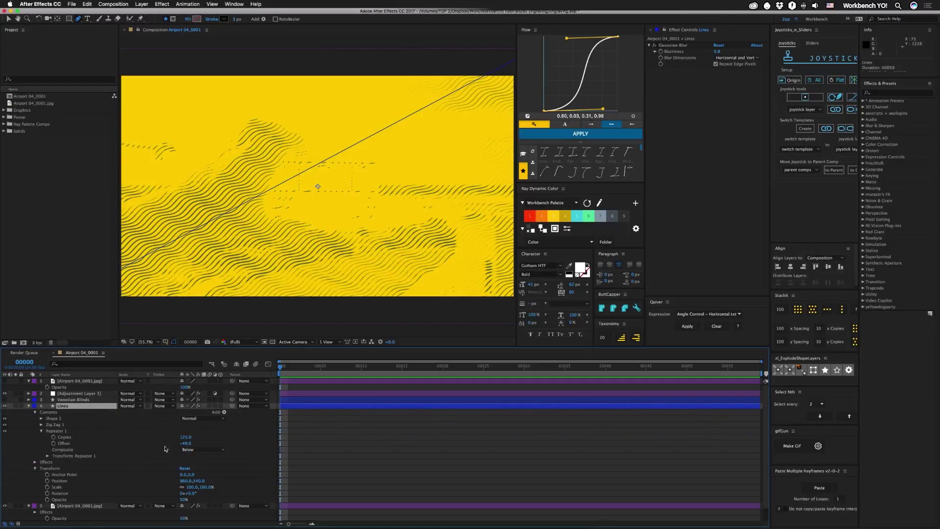
click(48, 456)
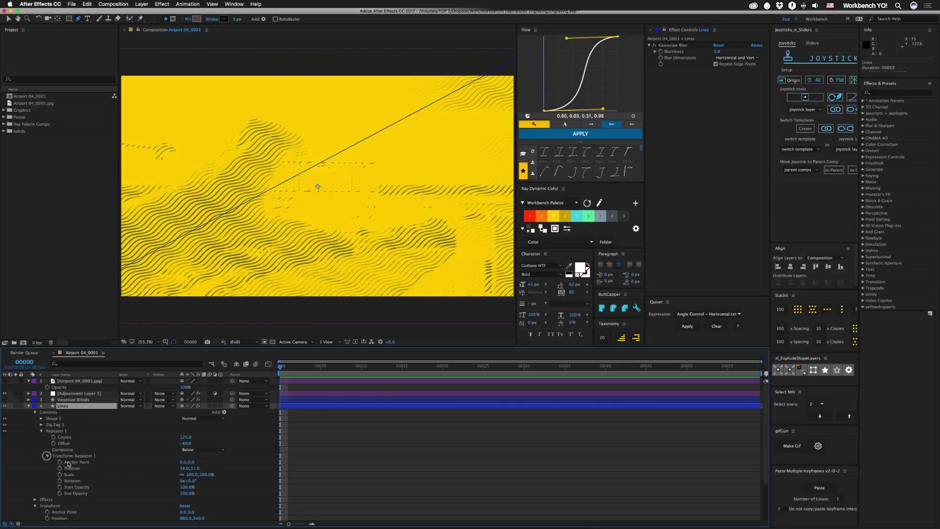
Step: Set the Repeater 1 copy position to 5, 10
drag(186, 472, 177, 471)
click(185, 468)
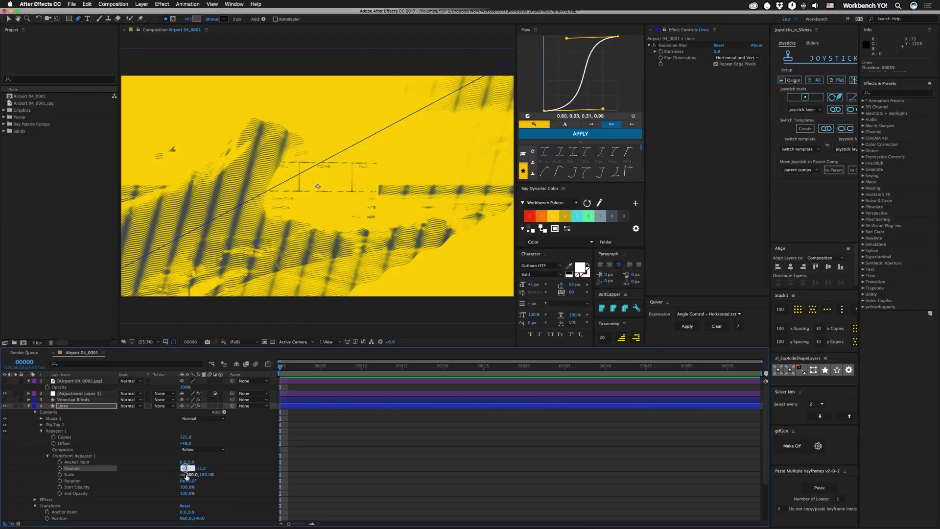
text(5)
key(Return)
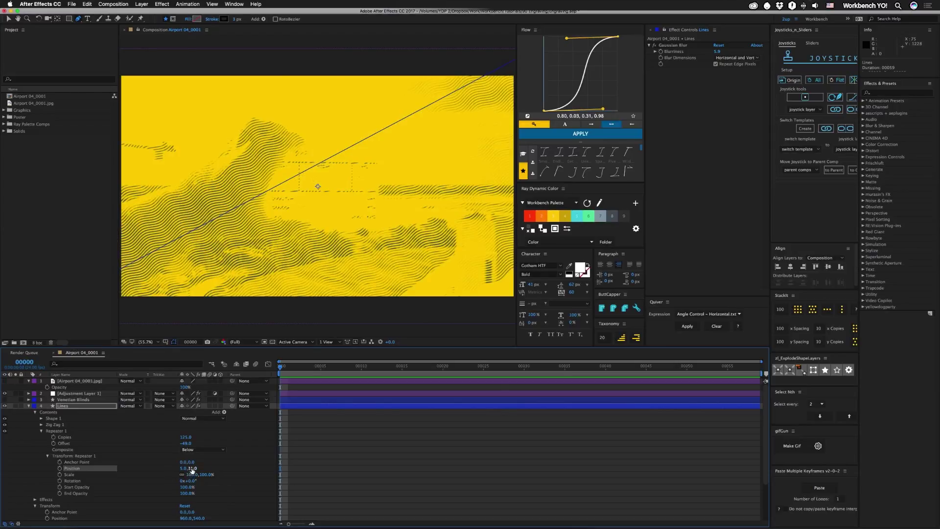
click(191, 468)
text(5)
key(Return)
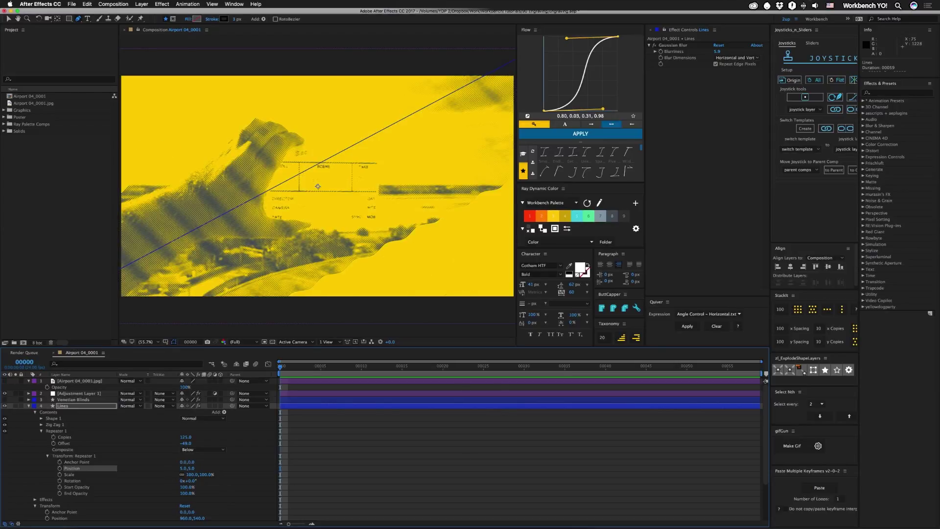
click(190, 468)
text(10)
key(Return)
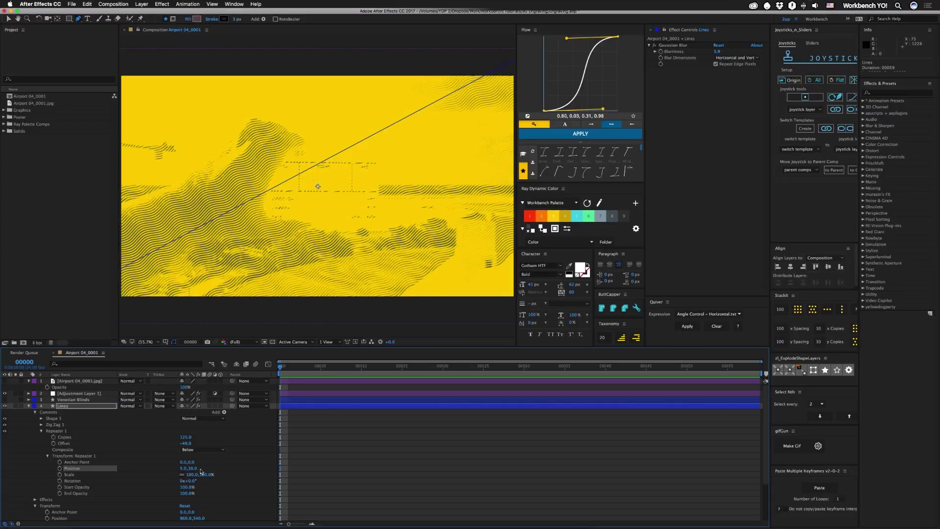
click(62, 410)
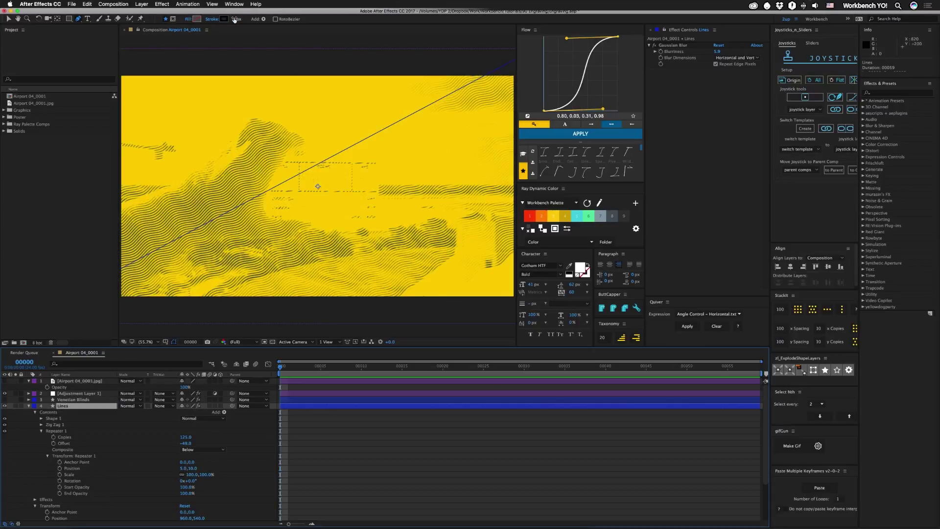
Step: Set the zigzag lines' stroke width to 5 px
drag(237, 18, 241, 19)
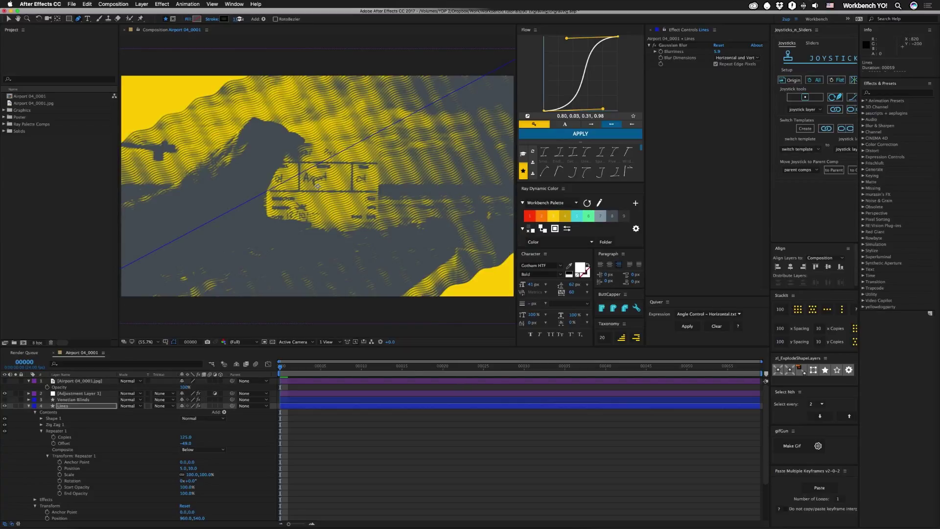
click(235, 19)
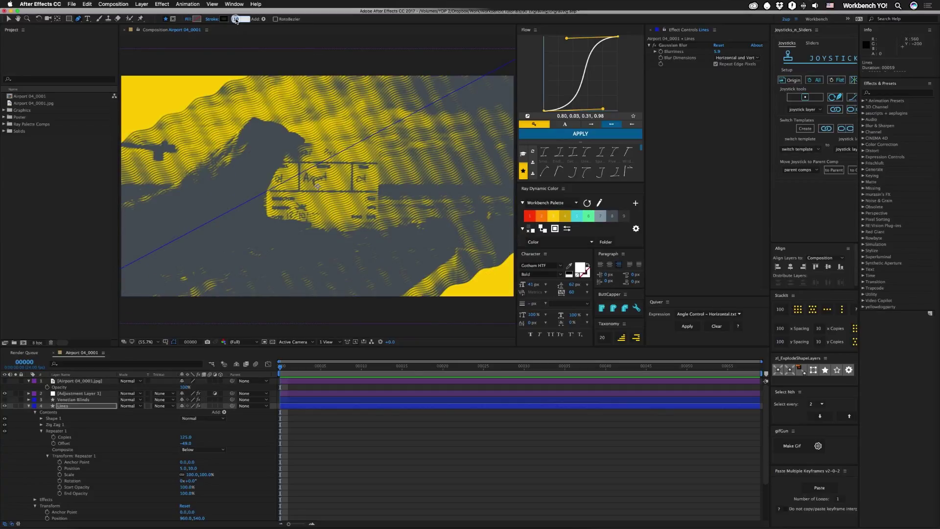
text(5)
key(Return)
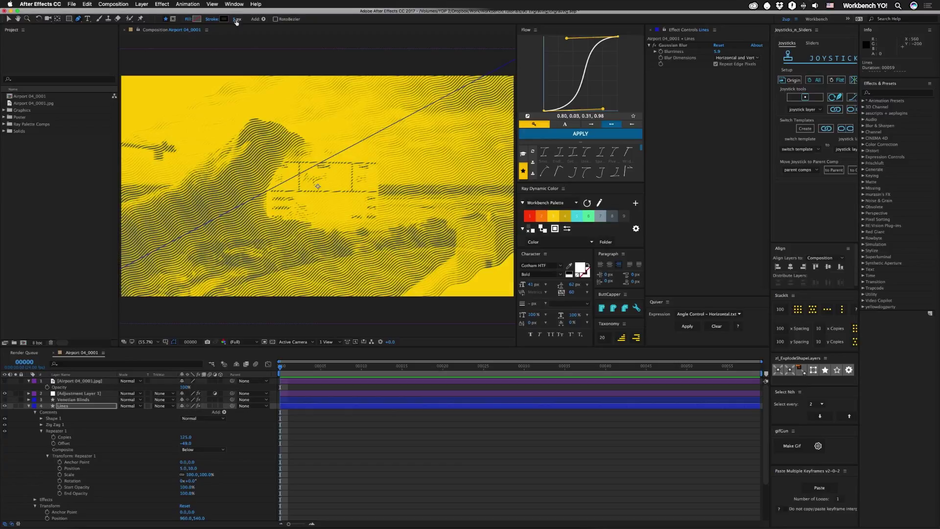
Step: Raise the Repeater 1 copies to 187 for denser lines
click(186, 437)
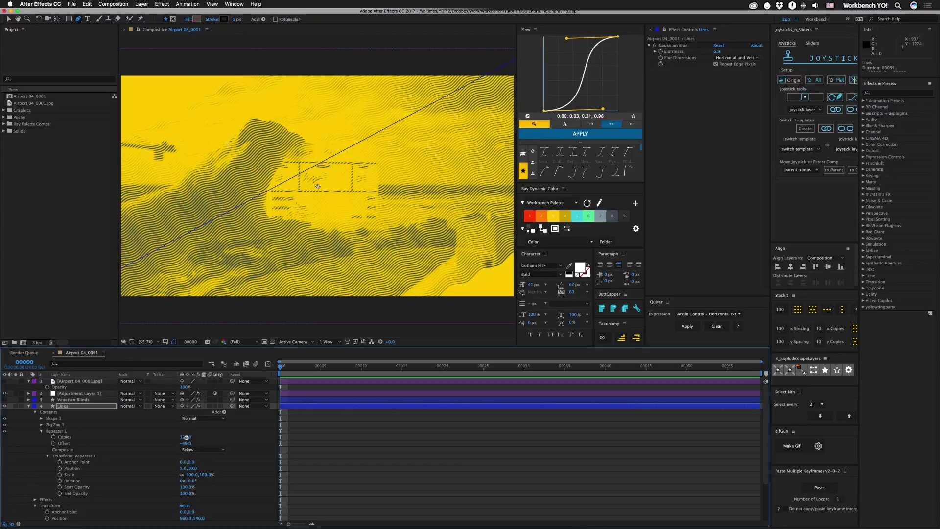
mouse_move(186, 437)
mouse_down()
mouse_move(198, 437)
mouse_move(175, 443)
mouse_move(197, 437)
mouse_up()
click(34, 443)
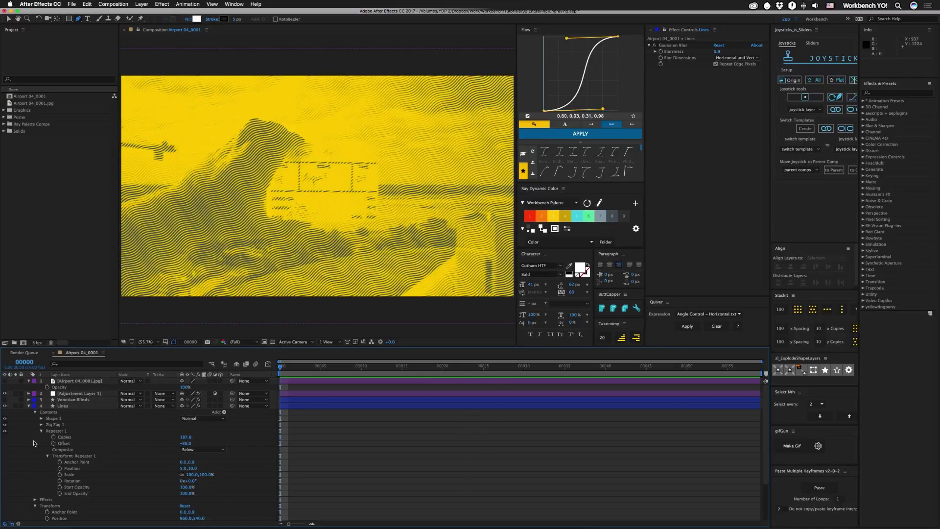